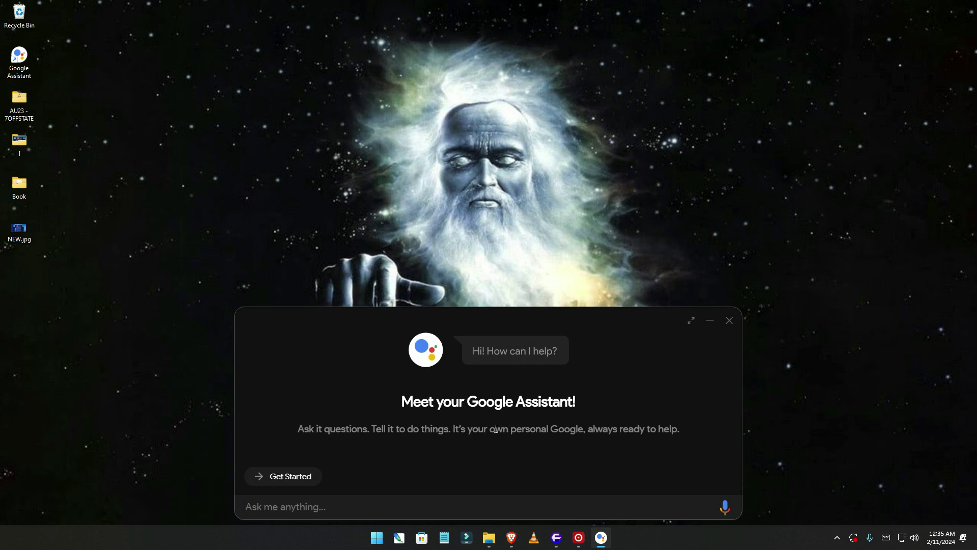
Start the Google Assistant client setup and proceed past the 'Before you start...' SDK notice.
click(294, 481)
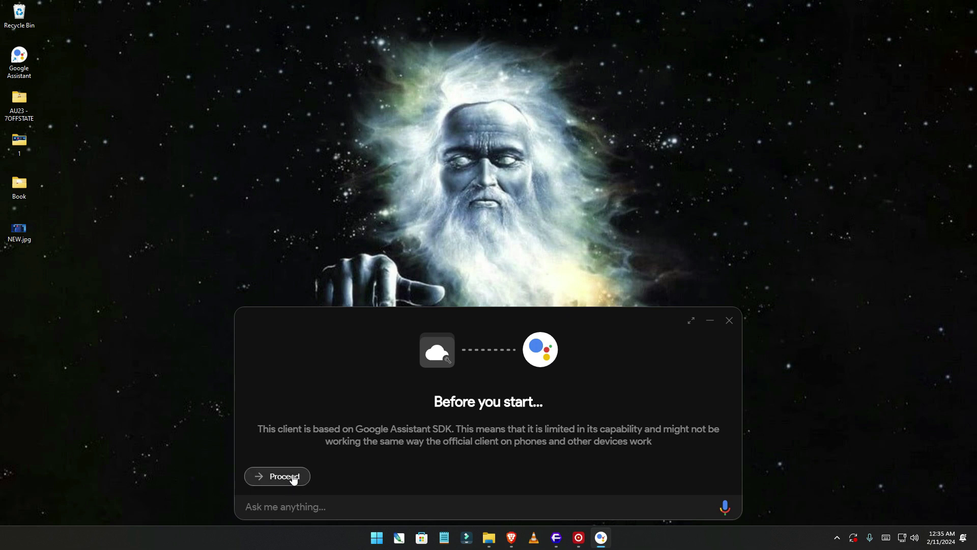
click(294, 476)
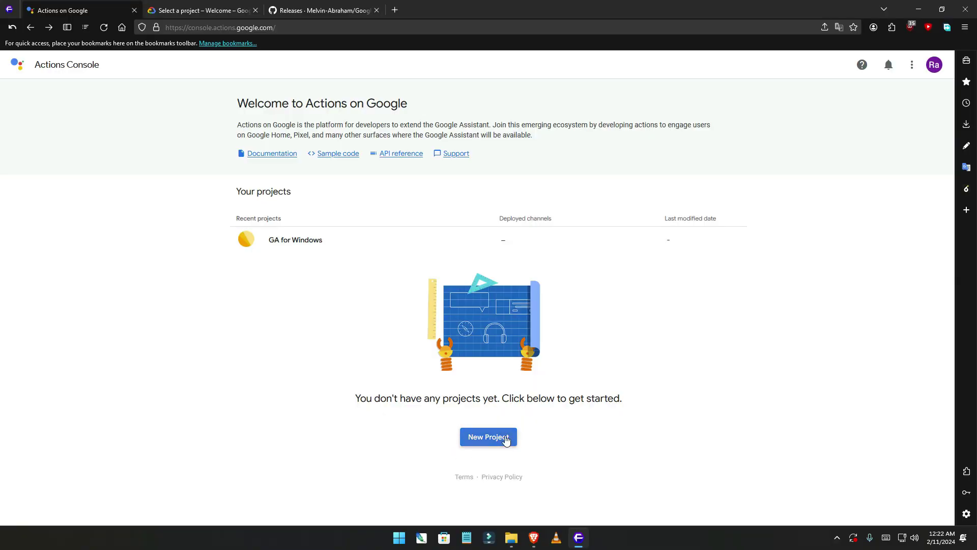
Create an Actions project named 'G Assistant' with English language and United States region.
click(503, 438)
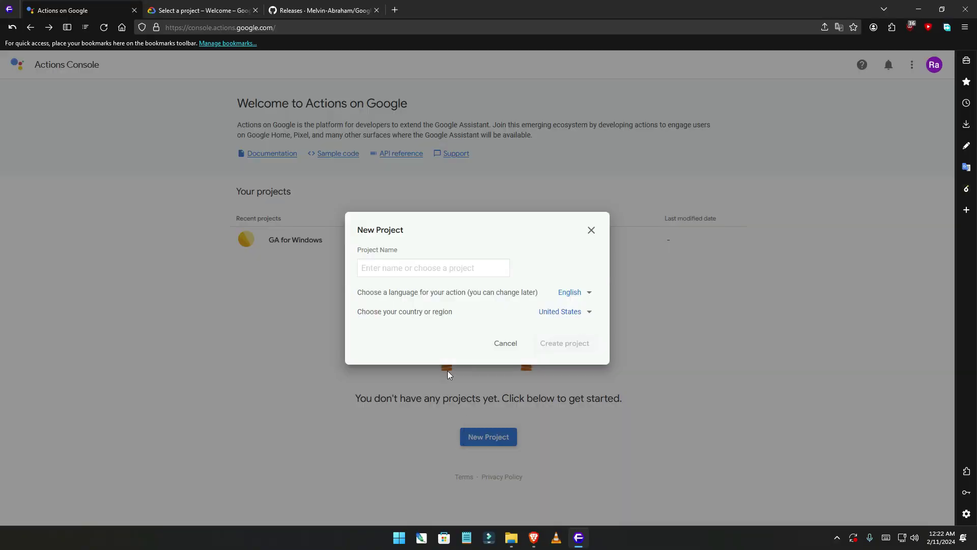
click(418, 271)
text(G A)
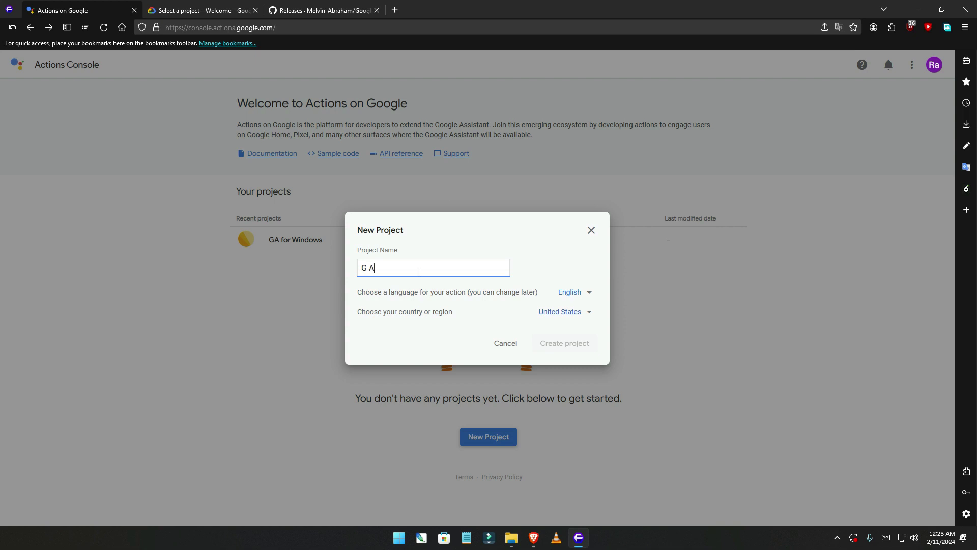
text(ssistant)
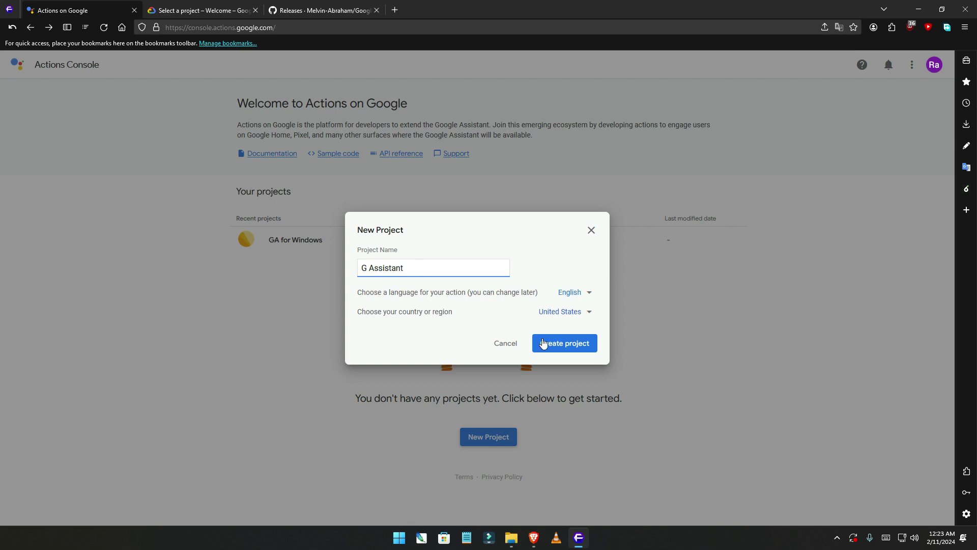
click(565, 344)
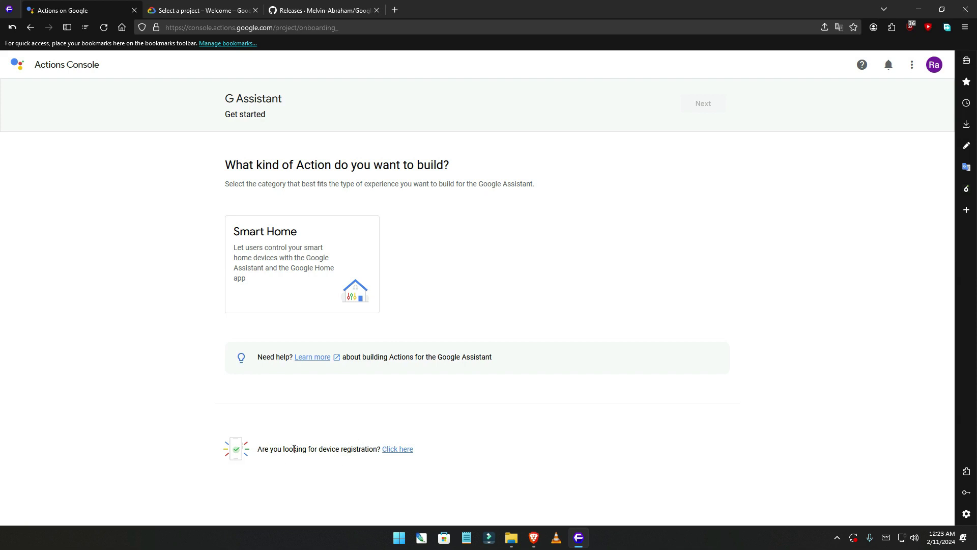
Go to device registration, disabling uBlock Origin for the console site and reloading the page.
click(404, 450)
click(911, 29)
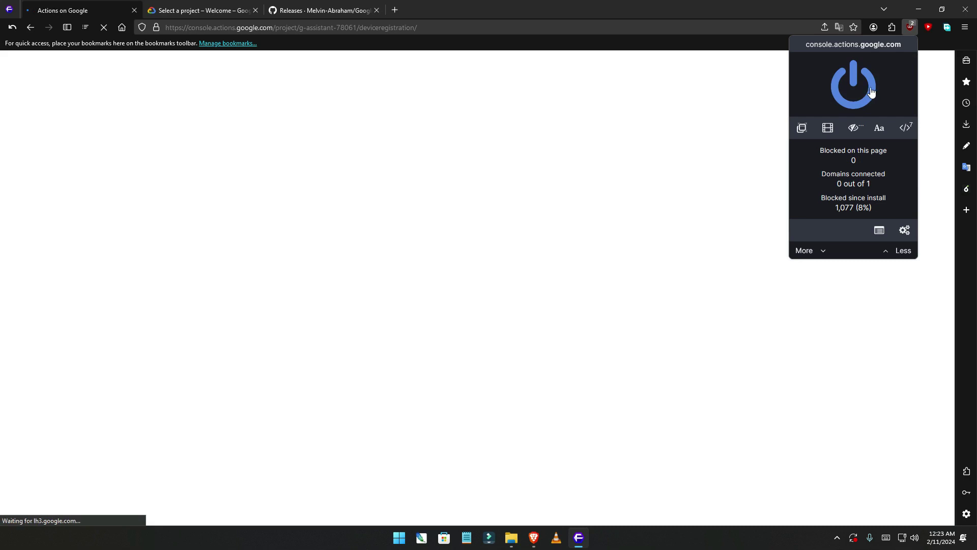
click(869, 94)
click(903, 87)
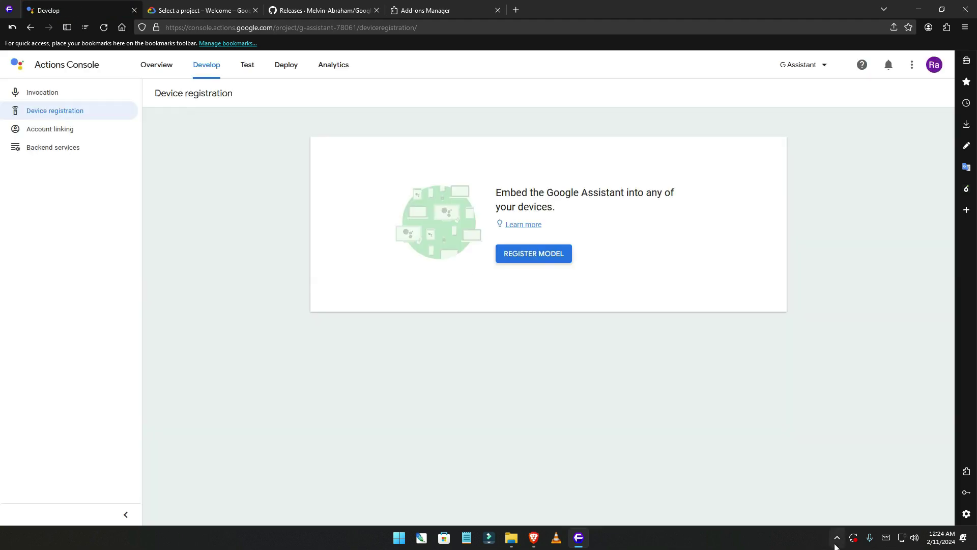
click(836, 543)
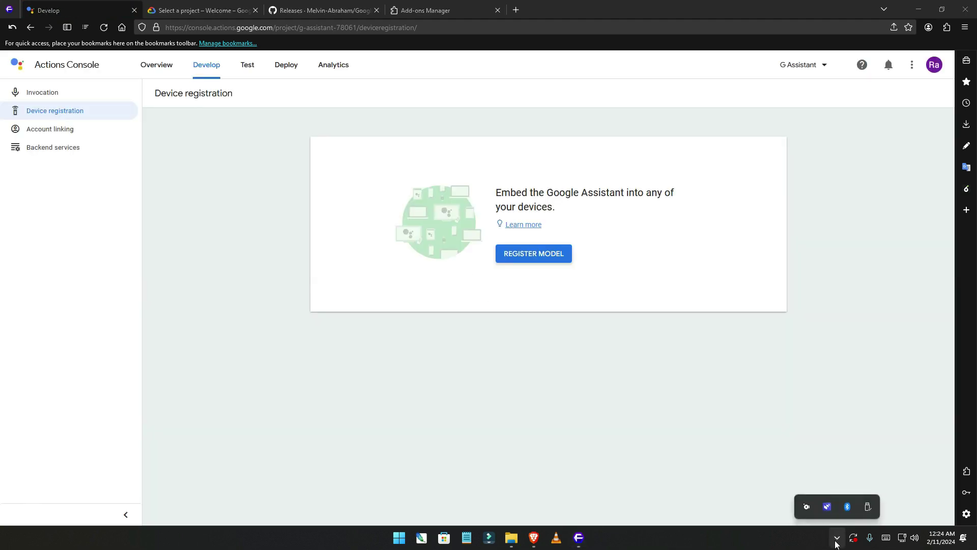
click(799, 506)
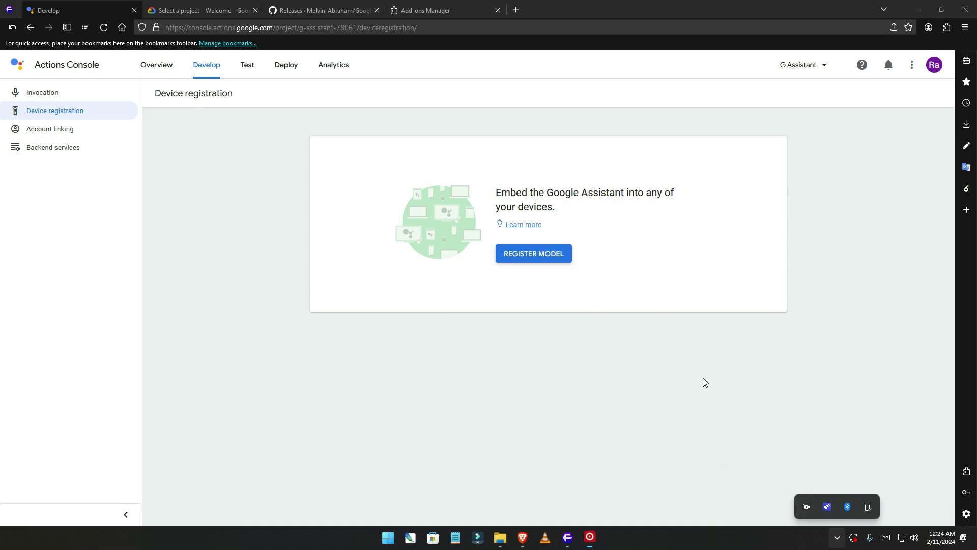
Register a device model with product name 'Dell', manufacturer 'DEN' and device type Speaker.
click(534, 254)
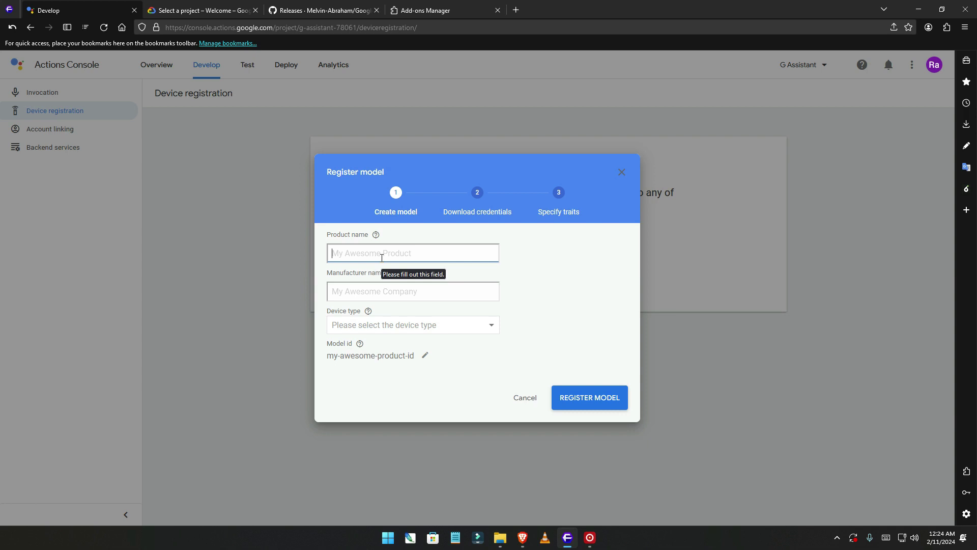
text(Dell)
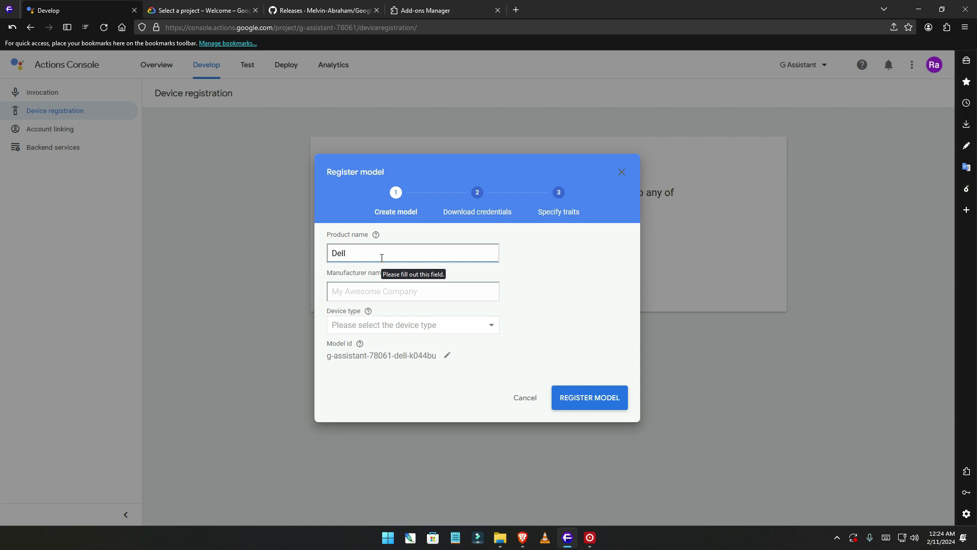
key(Tab)
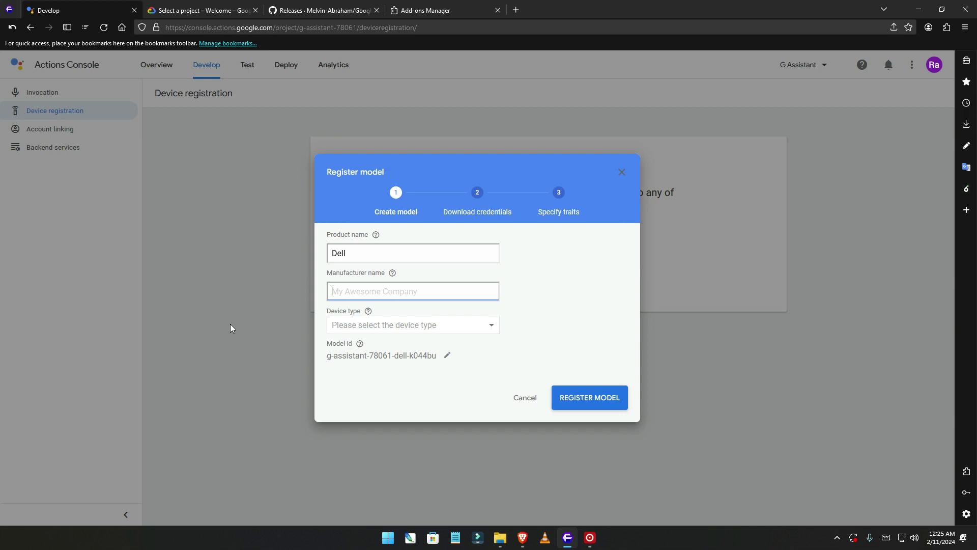
text(DEN)
key(Tab)
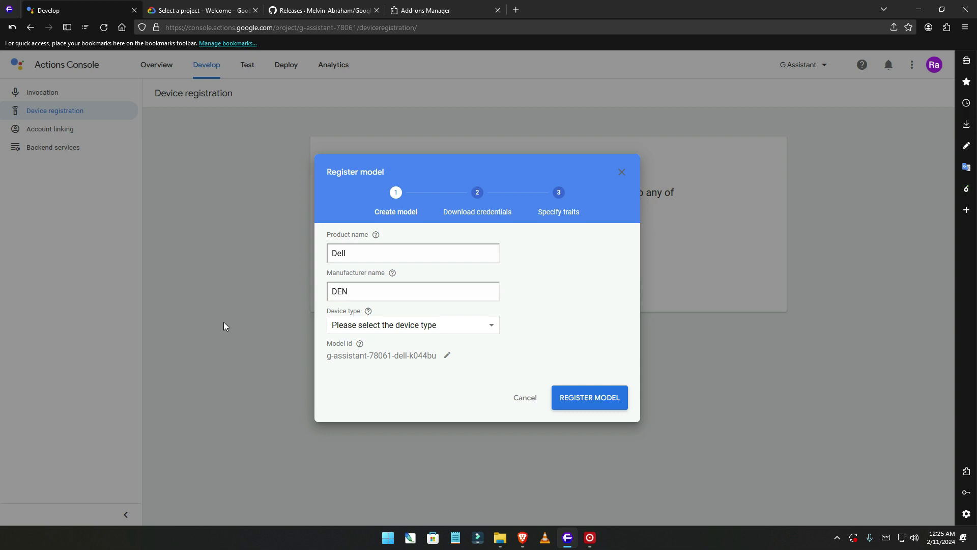
click(430, 333)
scroll(379, 392, down, 3)
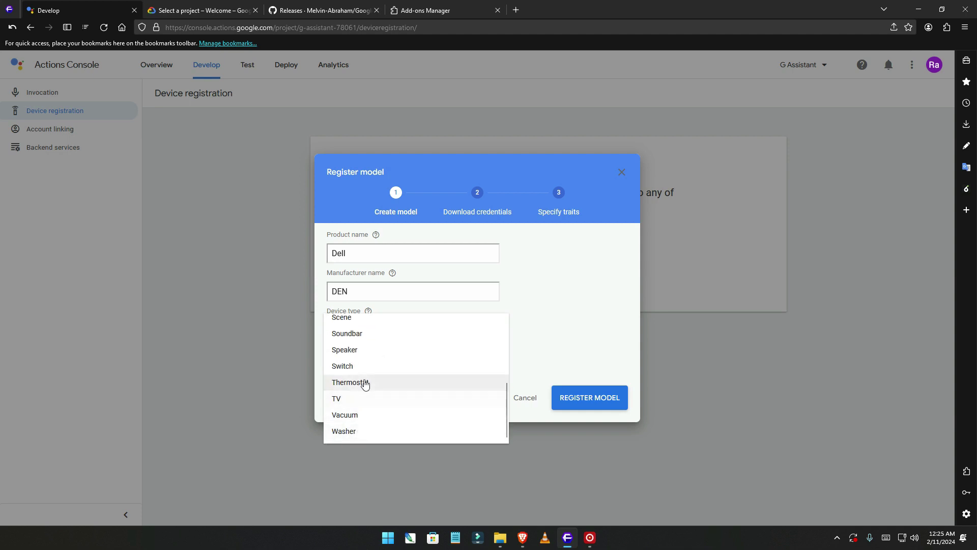
click(376, 350)
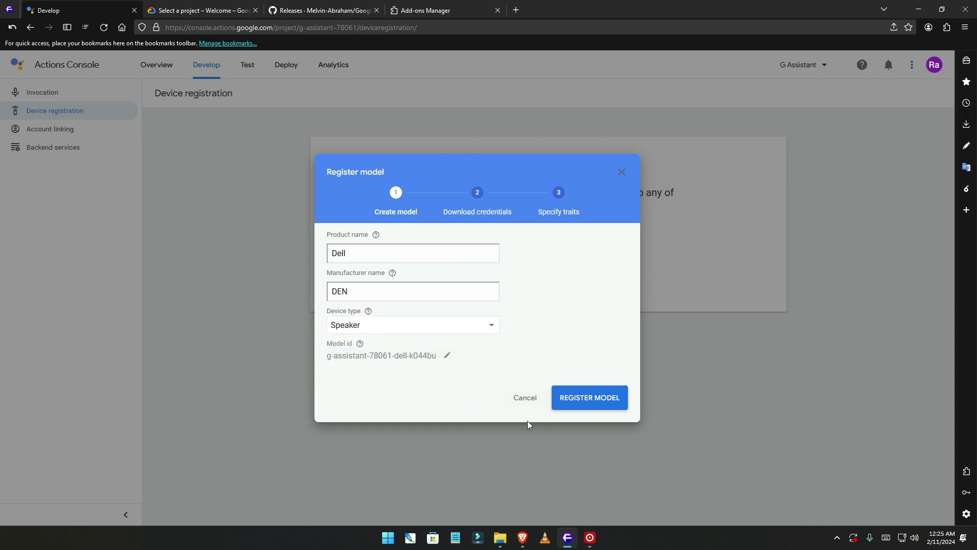
click(598, 403)
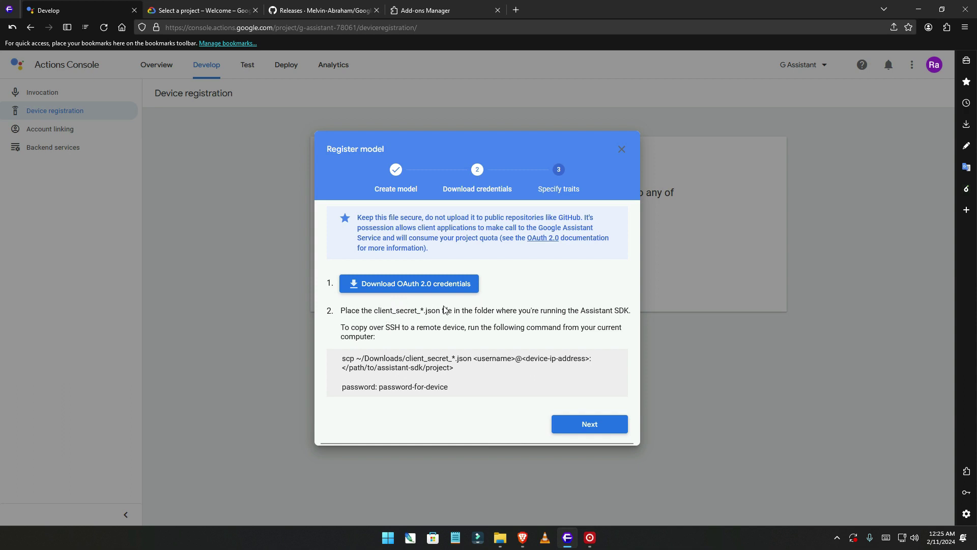
Download the OAuth 2.0 client_secret JSON credentials and view it in the Downloads folder.
click(419, 291)
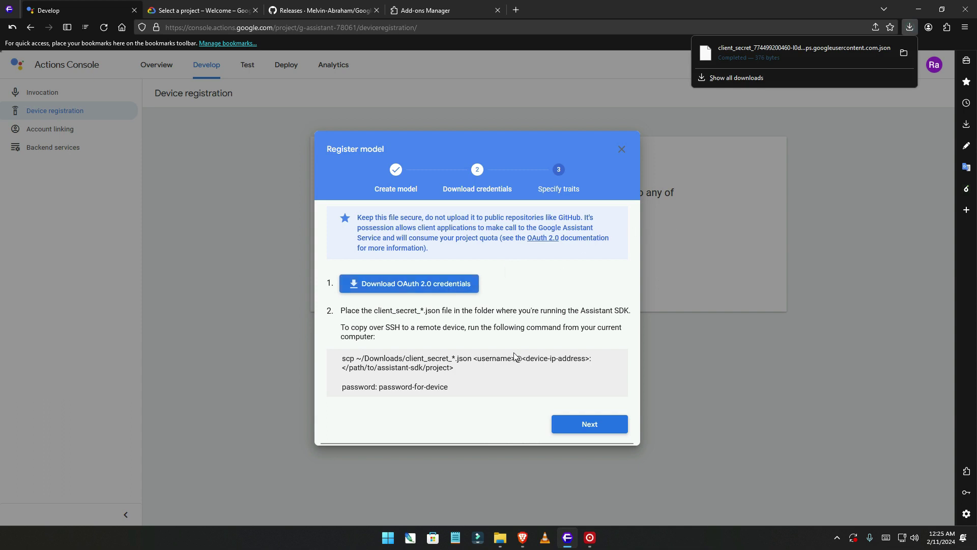
click(500, 538)
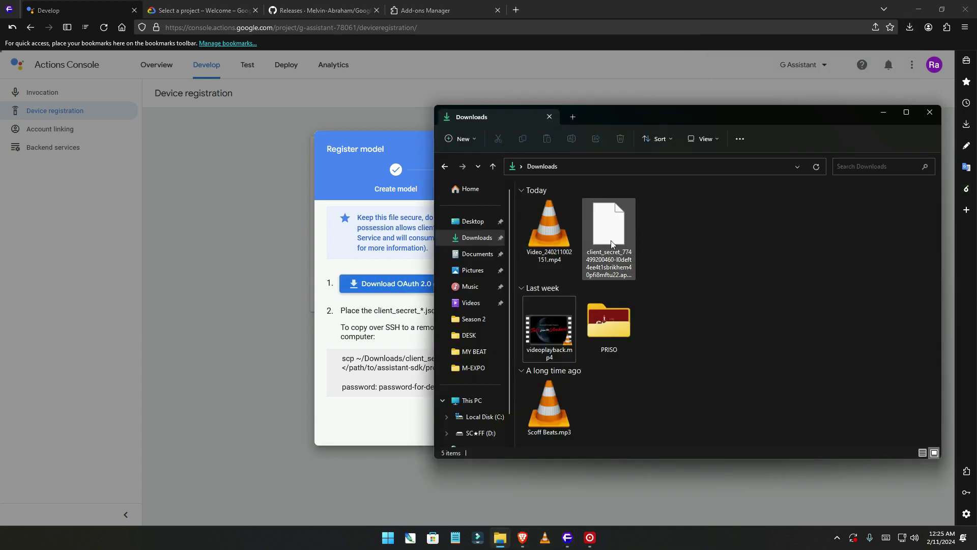
Cut the downloaded client_secret JSON file and go to Local Disk (C:).
double_click(622, 242)
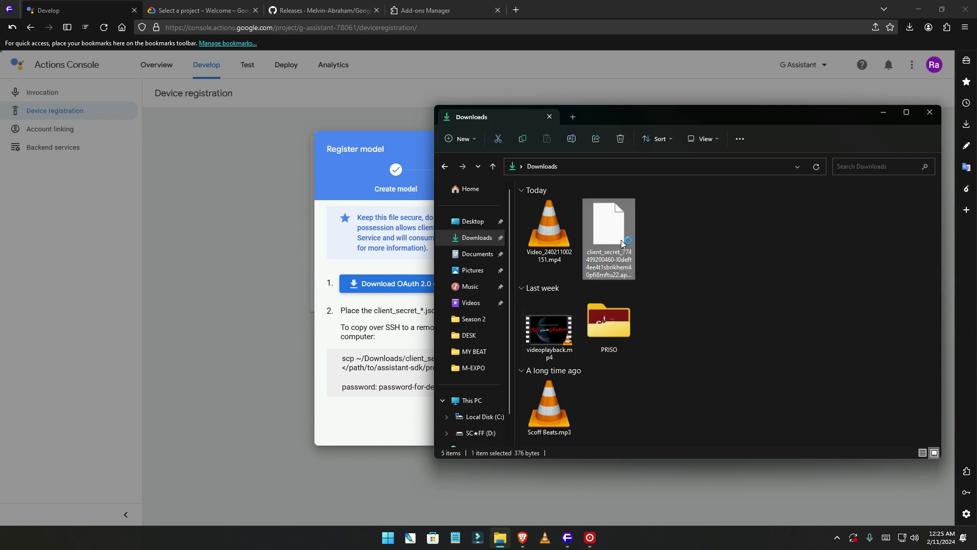
right_click(622, 244)
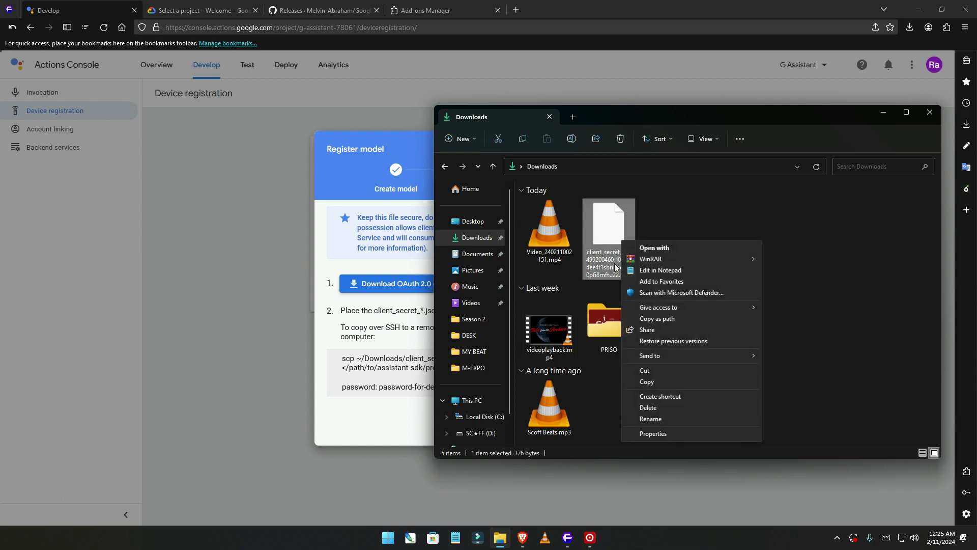
click(655, 375)
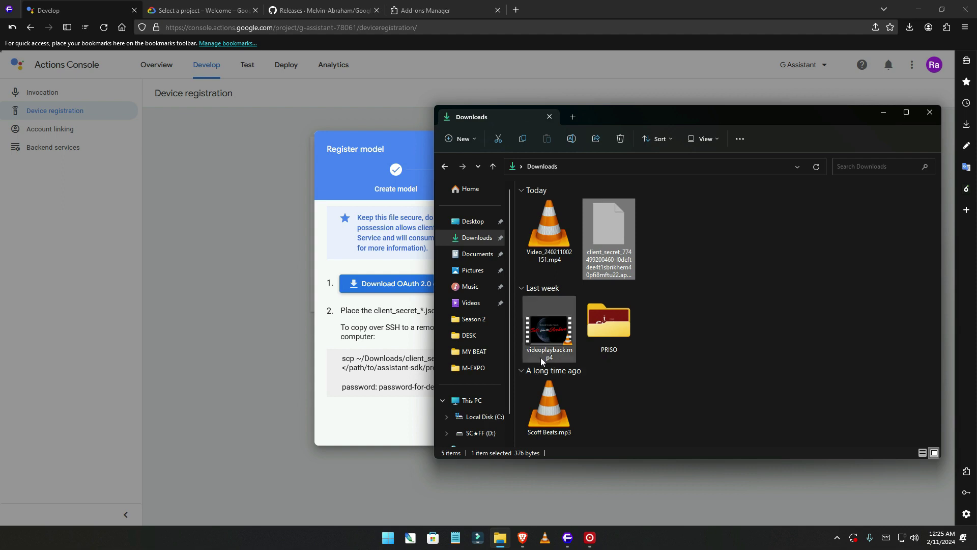
click(491, 418)
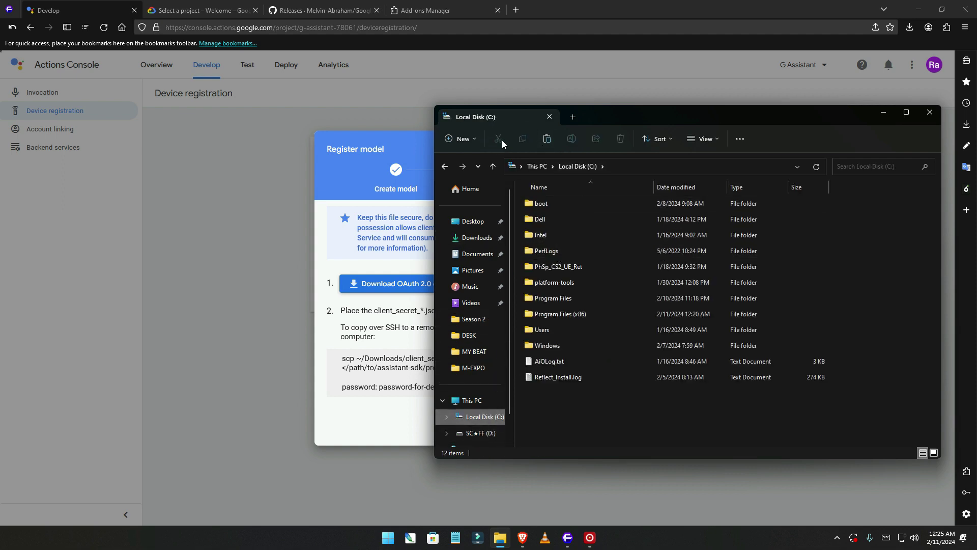
Create a new ASSISTANT folder on C:, paste the credentials file there, and return to the console.
click(465, 142)
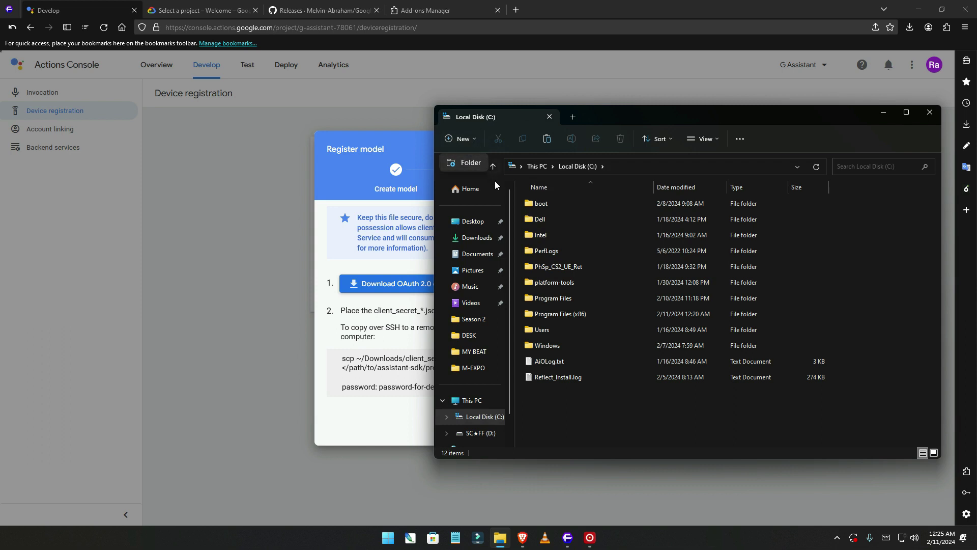
click(470, 164)
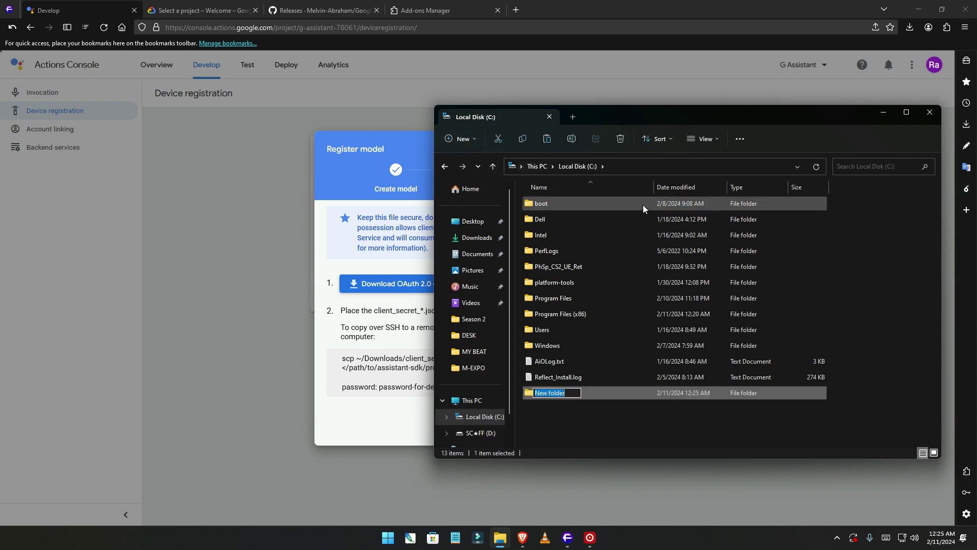
text(ASSISTAN)
key(Return)
key(Return)
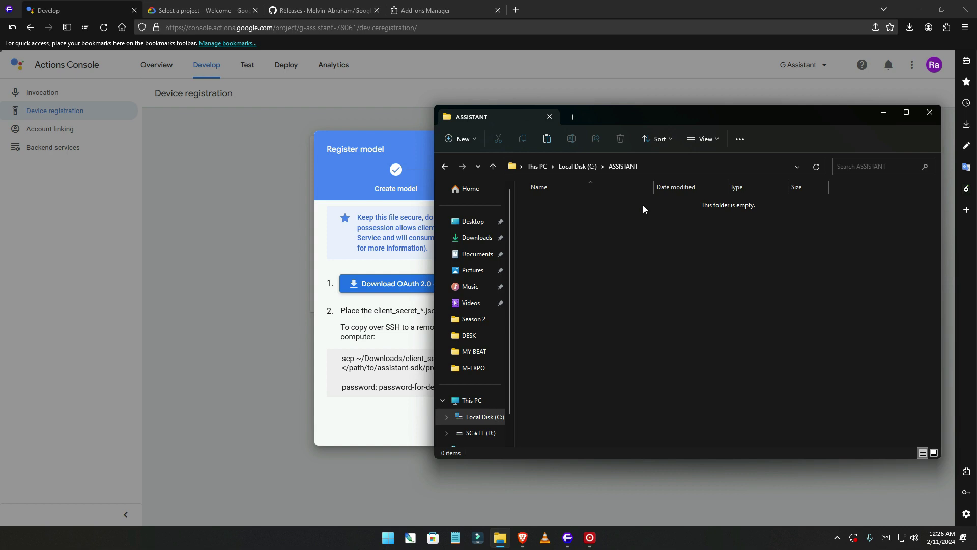
key(ctrl+v)
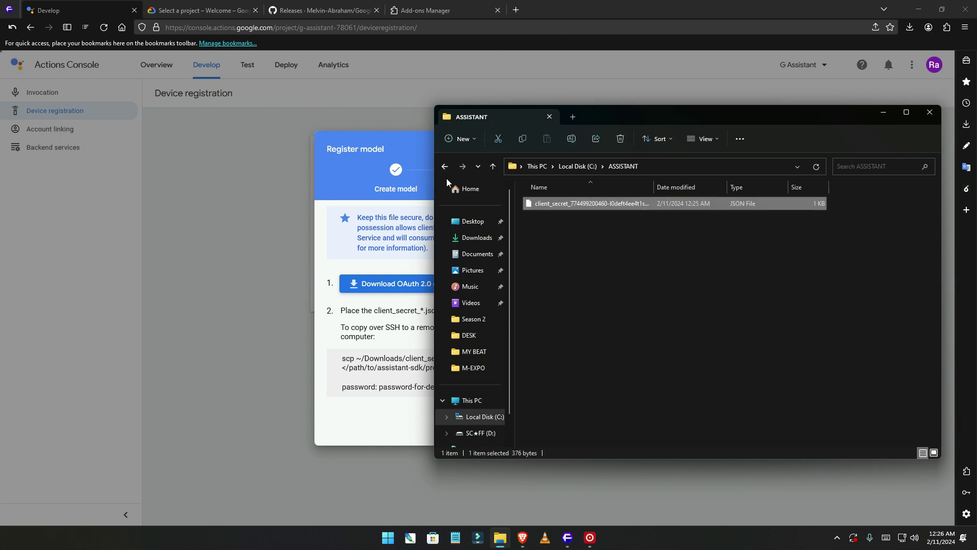
click(447, 169)
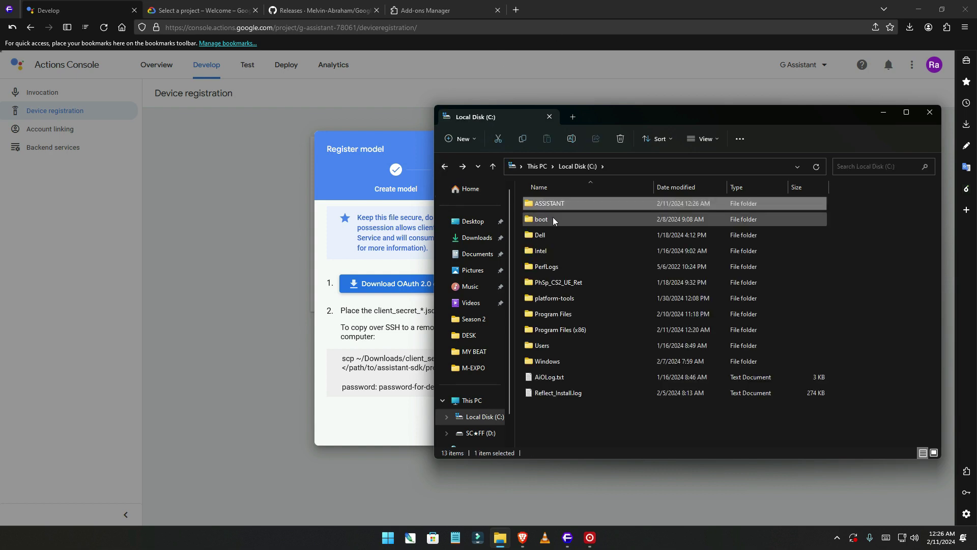
click(339, 265)
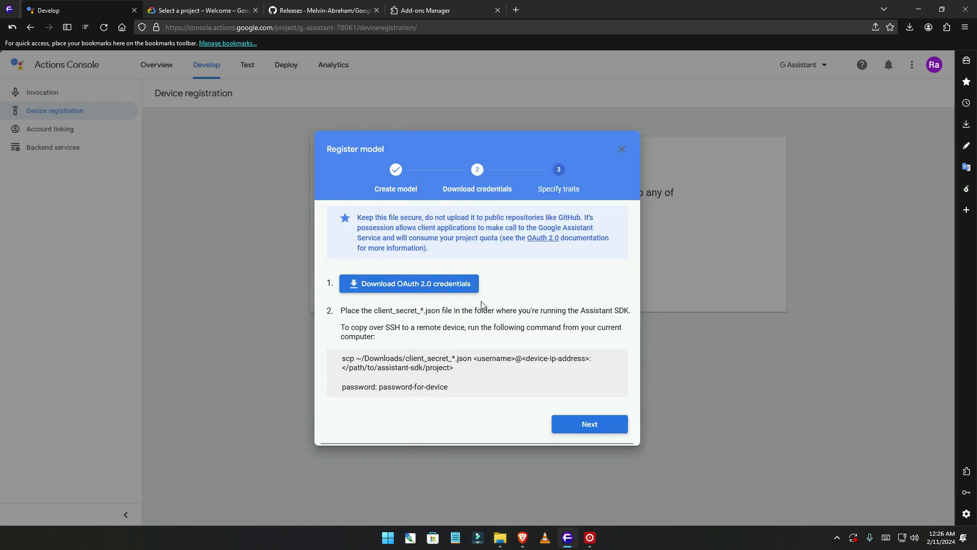
Select the G Assistant project (ID g-assistant-78061) in Google Cloud Console's project picker.
click(209, 14)
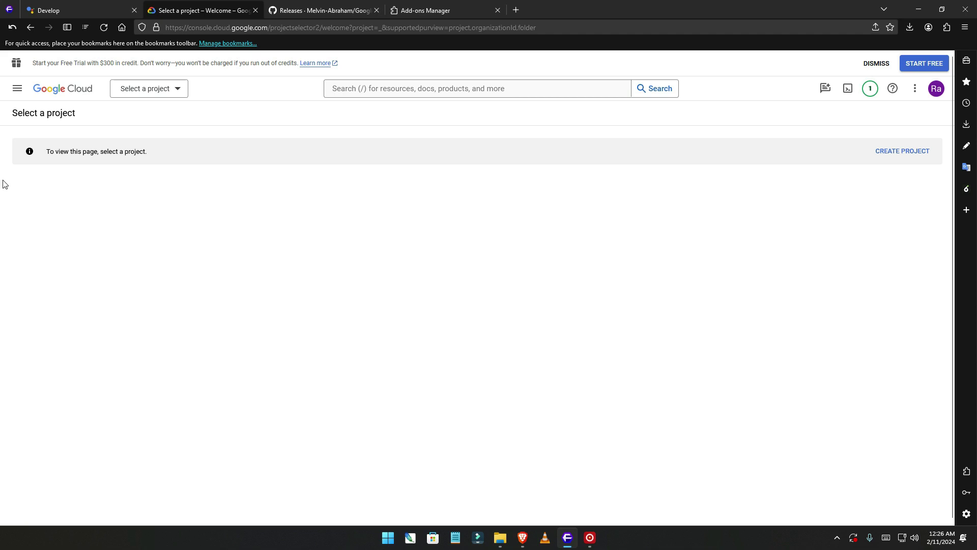
click(103, 28)
click(178, 90)
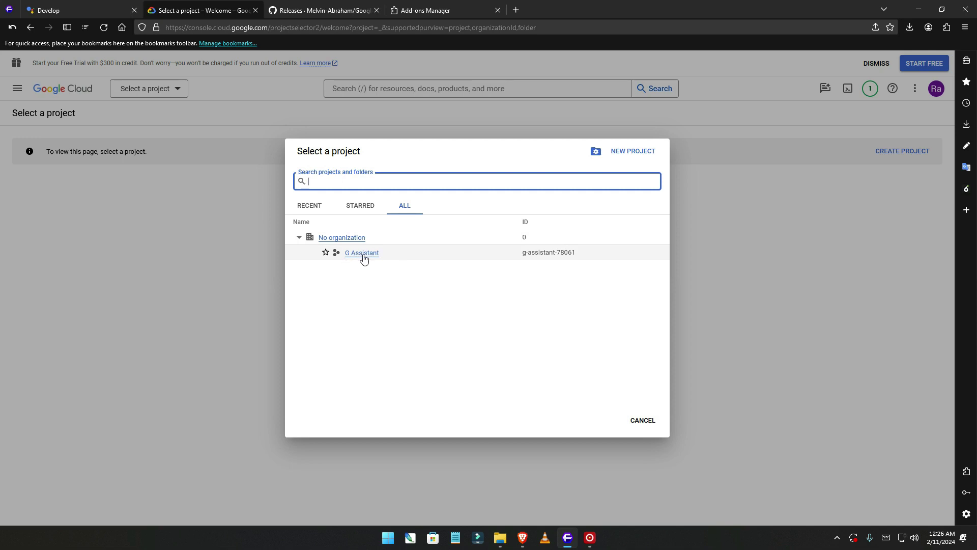
click(364, 257)
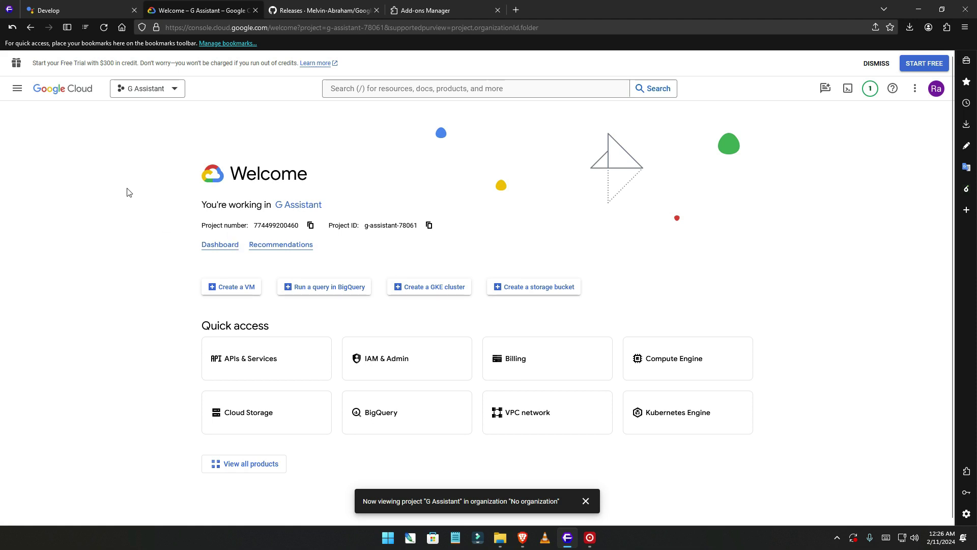
Go to the APIs & Services overview from the navigation menu.
click(17, 89)
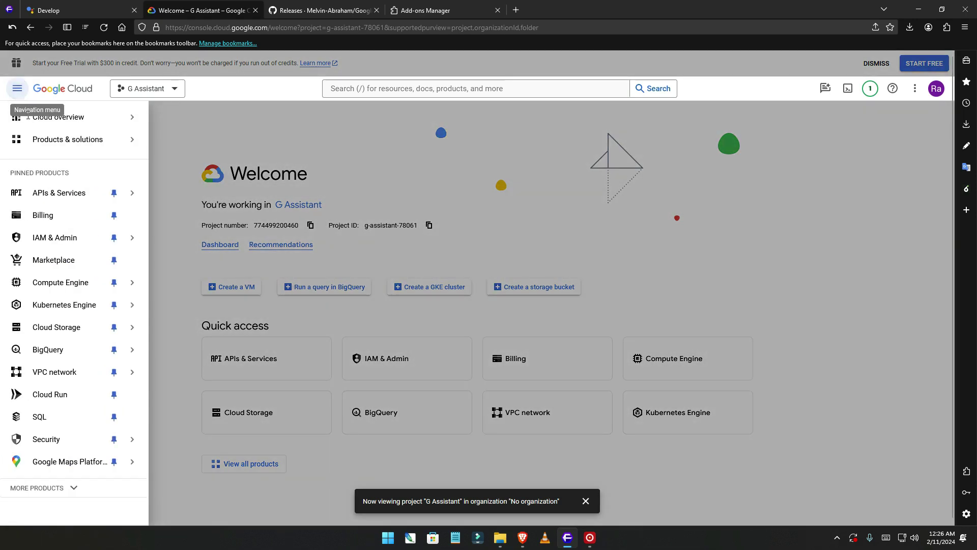
mouse_move(54, 203)
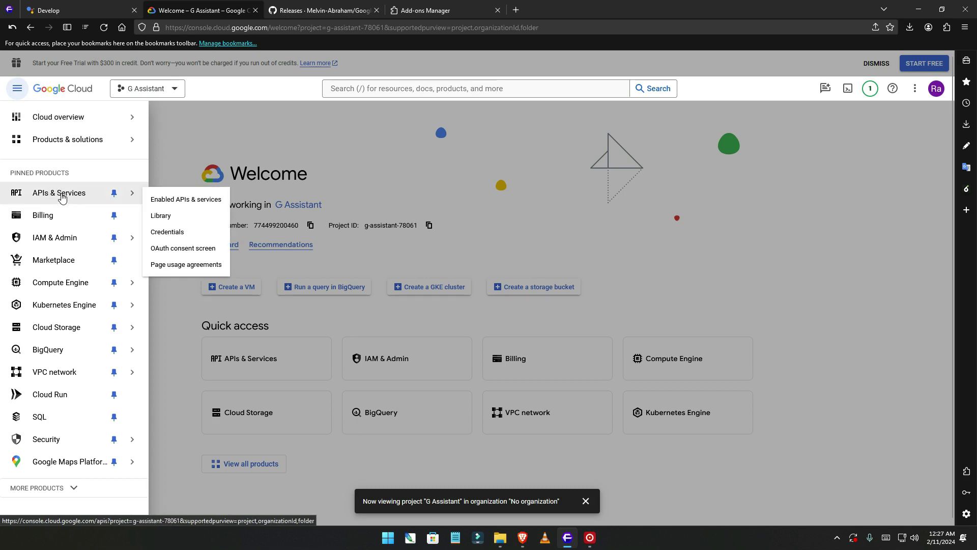
click(61, 198)
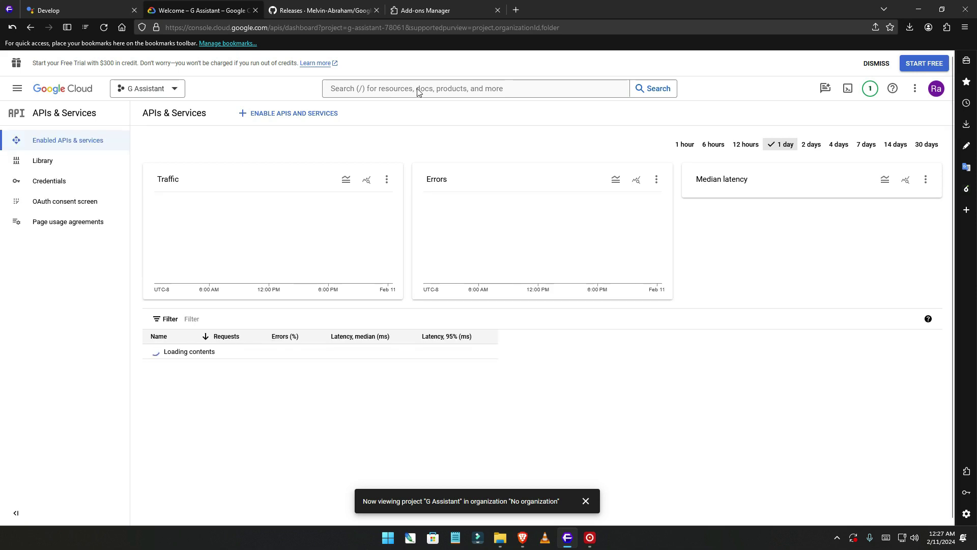
Search 'google assist' and enable the Google Assistant API.
click(418, 89)
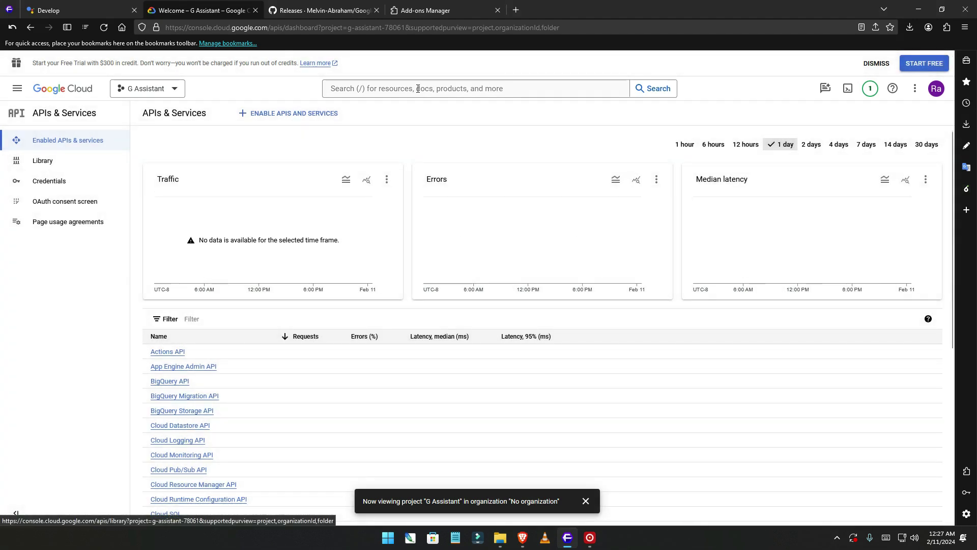
click(418, 89)
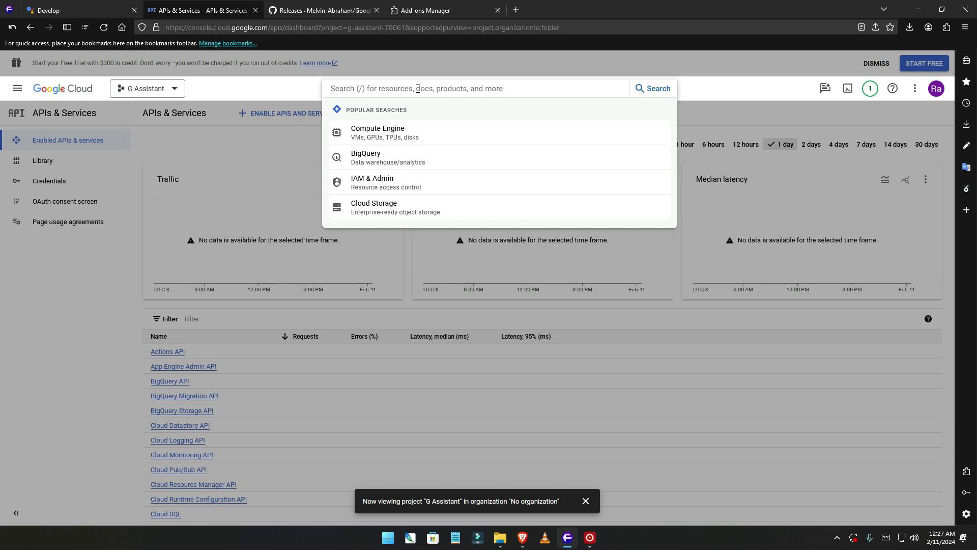
text(google assist)
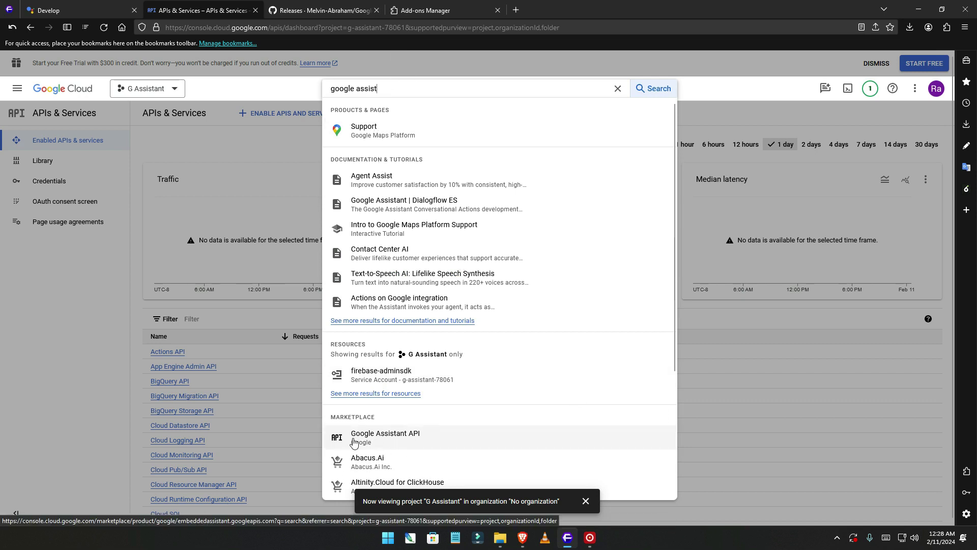
click(406, 441)
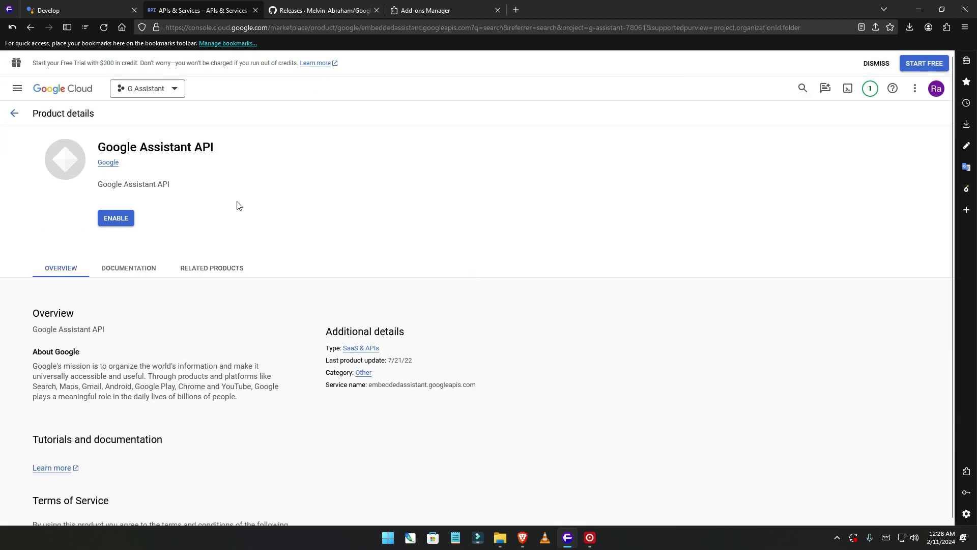
click(120, 219)
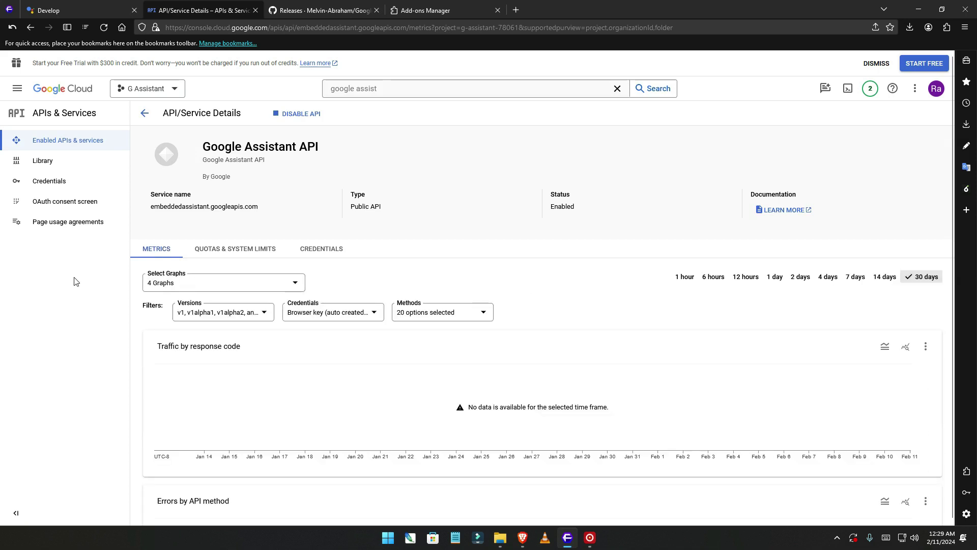
Check Credentials, then review the OAuth consent screen page (In production, External user type).
click(74, 184)
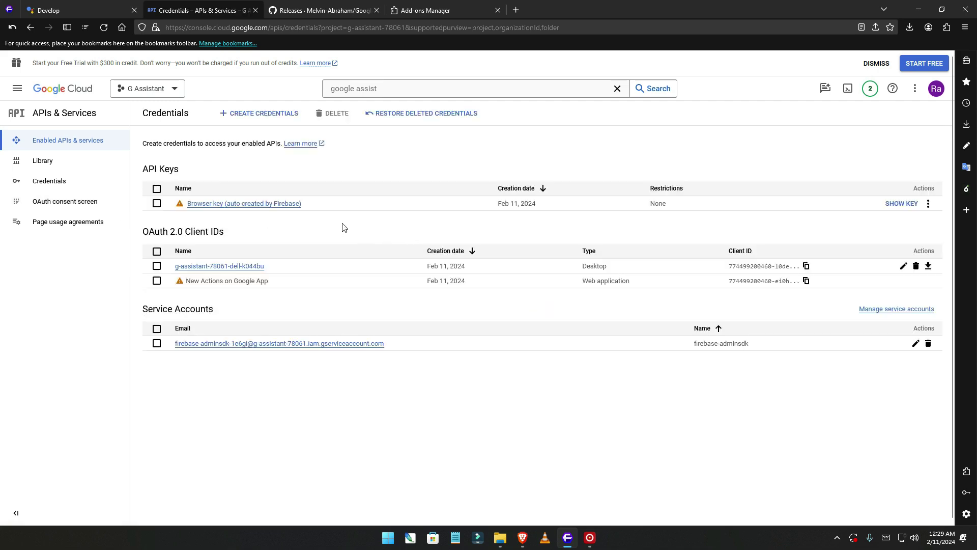
mouse_move(320, 283)
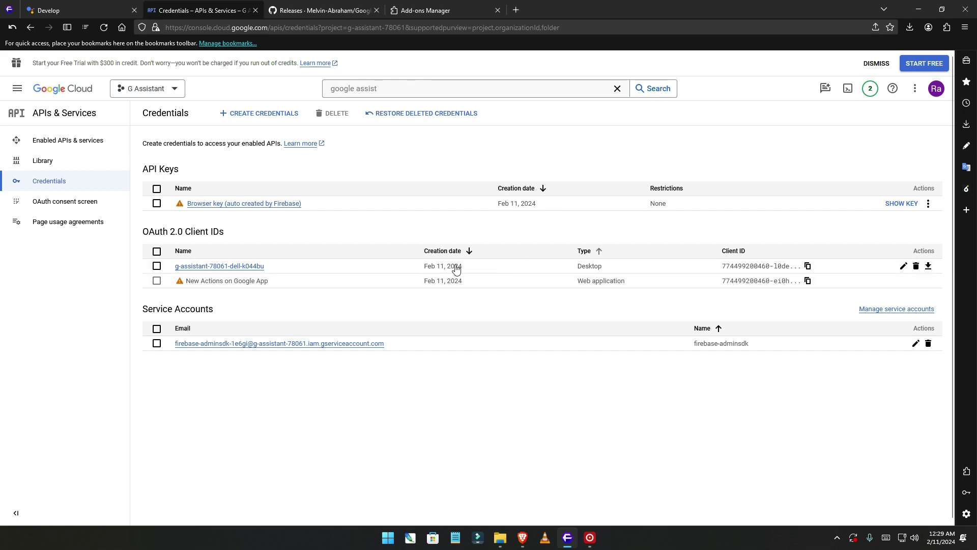
click(52, 203)
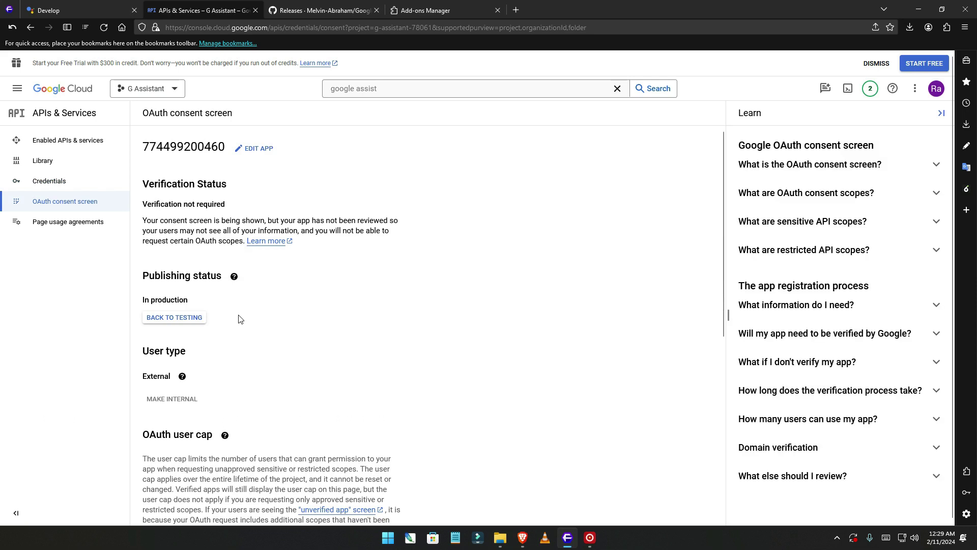
click(65, 202)
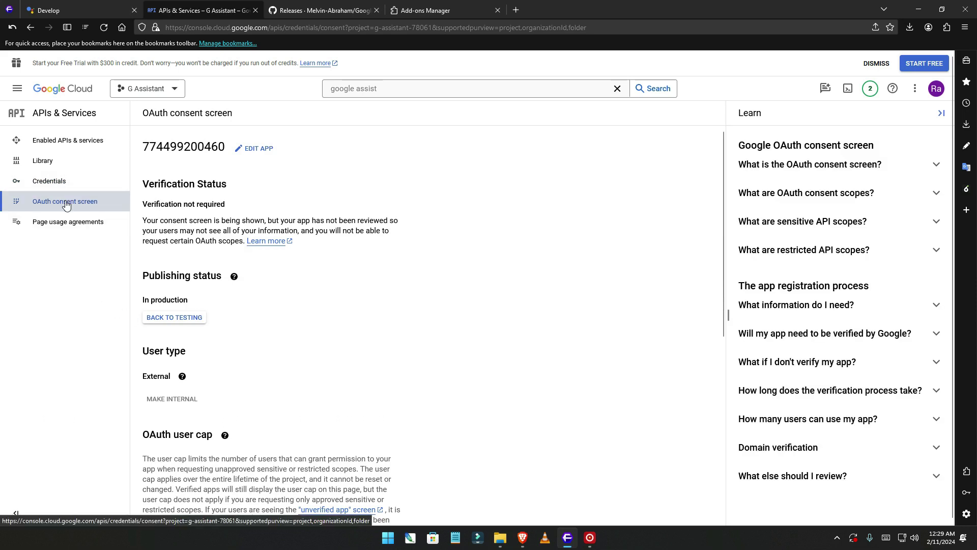
scroll(277, 386, down, 6)
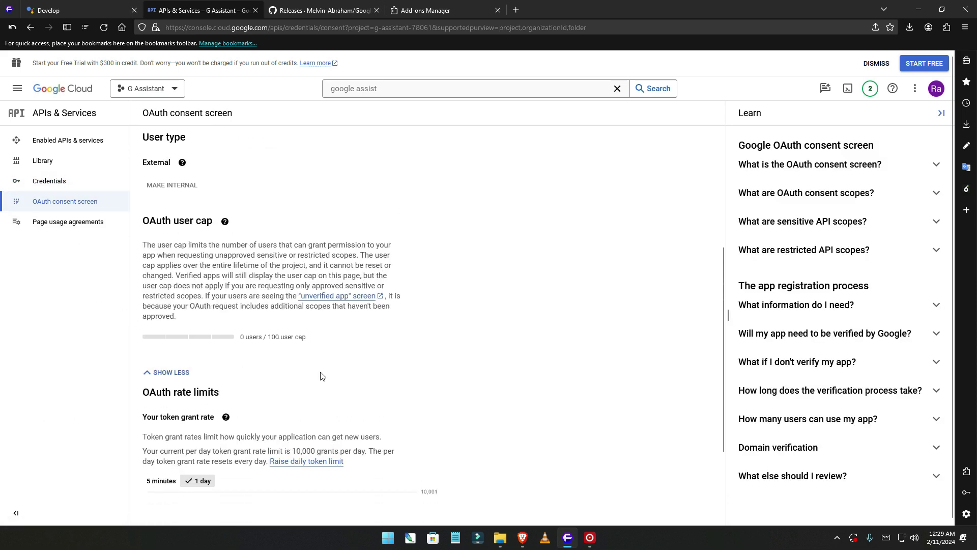
scroll(341, 369, up, 6)
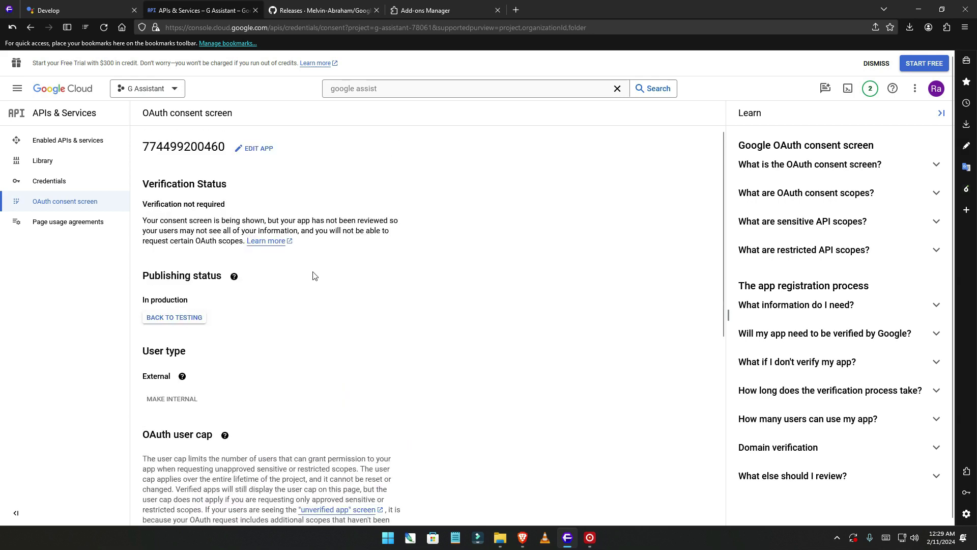
Edit the app registration and enter the developer's contact e-mail in the Email addresses field.
click(266, 159)
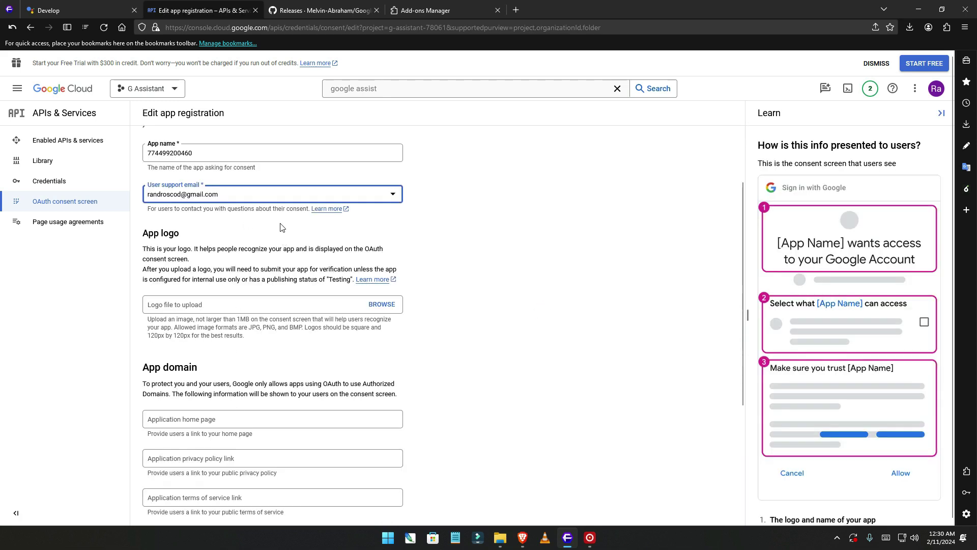
scroll(281, 227, up, 2)
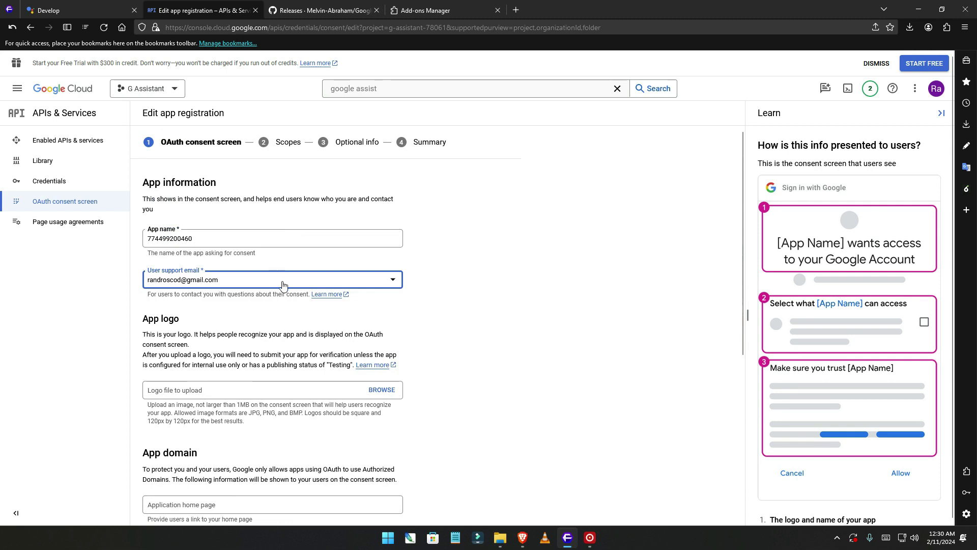
scroll(283, 285, down, 4)
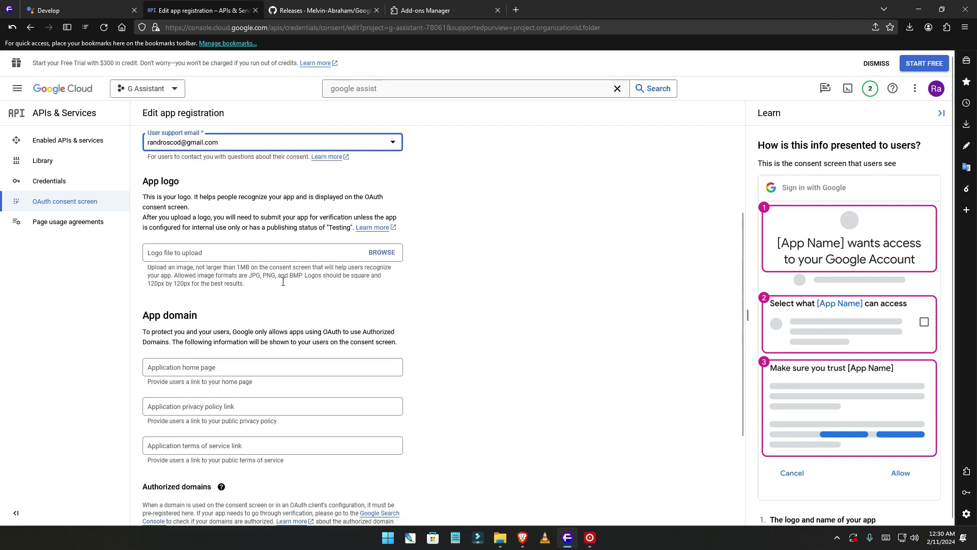
scroll(284, 285, down, 1)
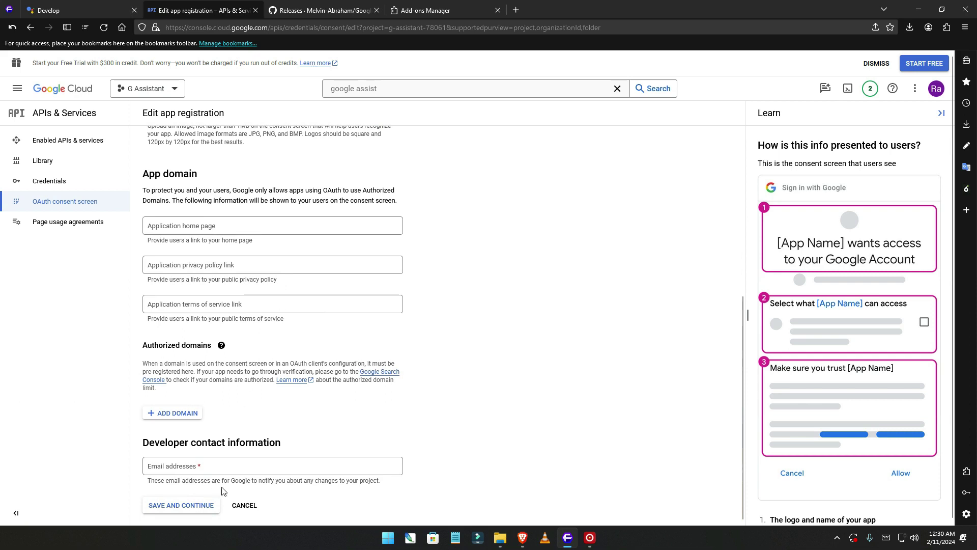
click(235, 472)
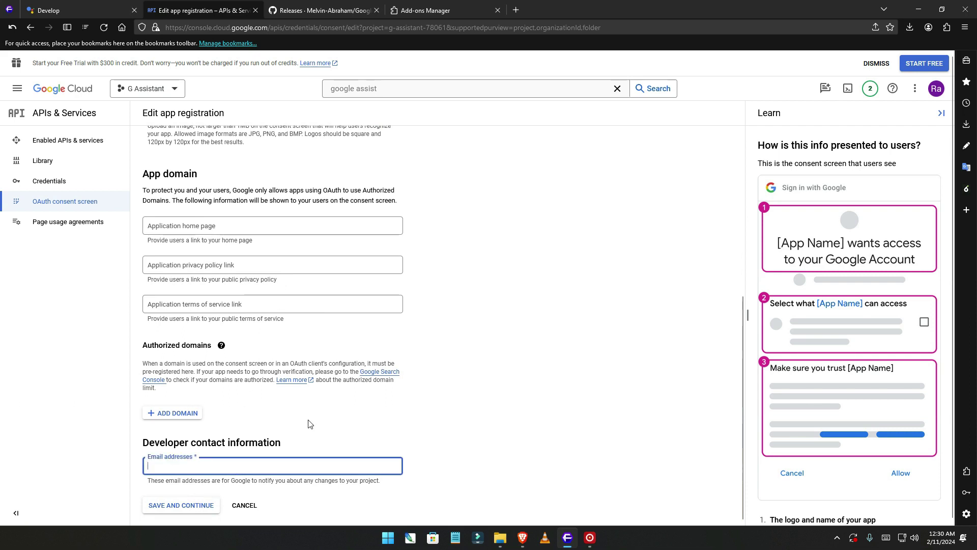
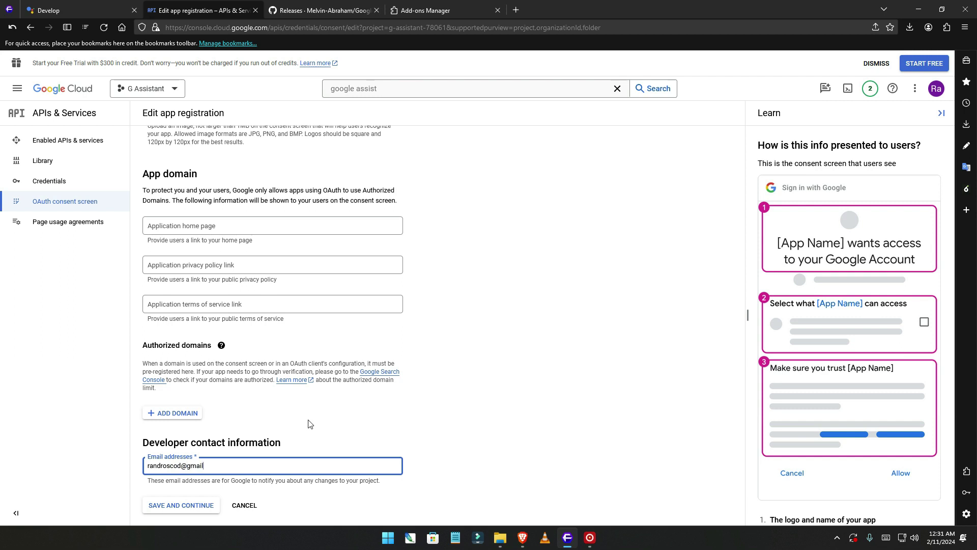
key(ctrl+a)
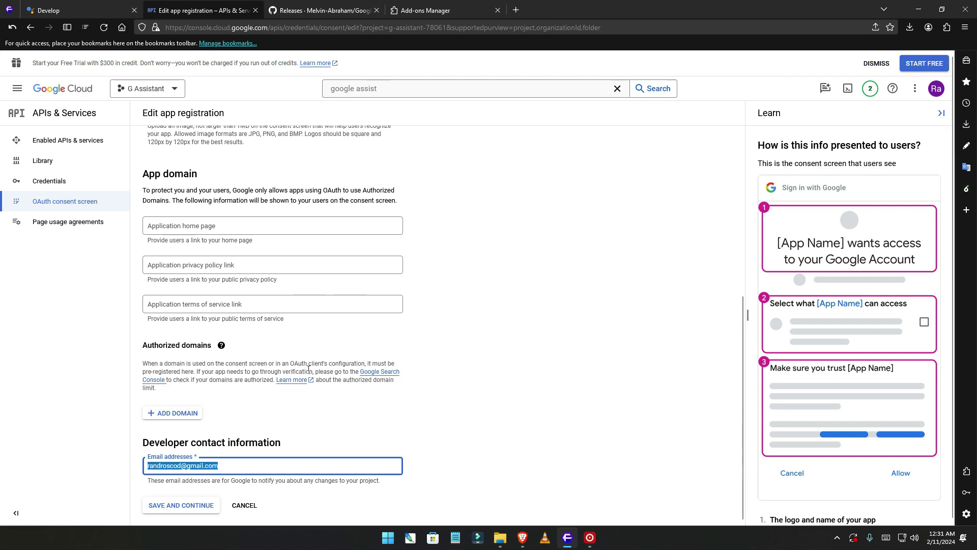
scroll(308, 368, up, 5)
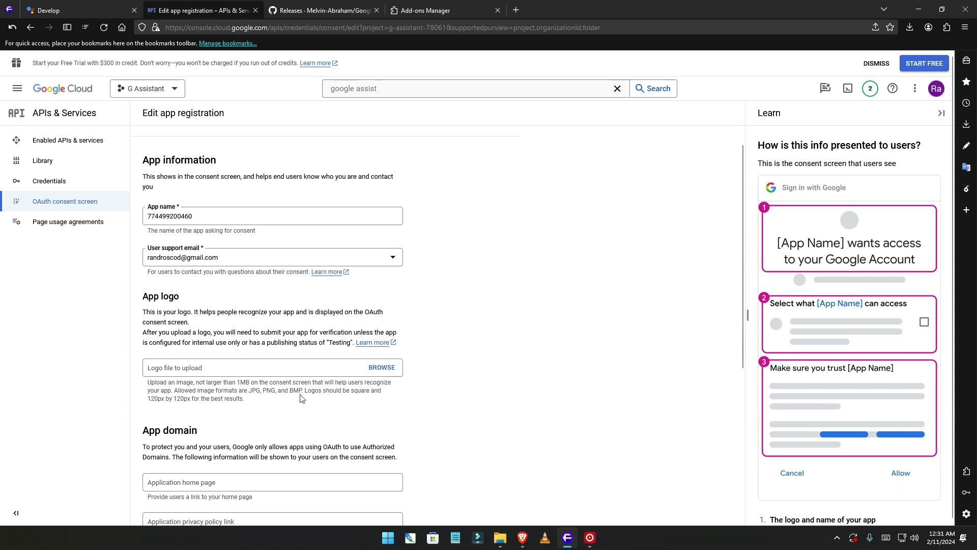
scroll(290, 418, down, 5)
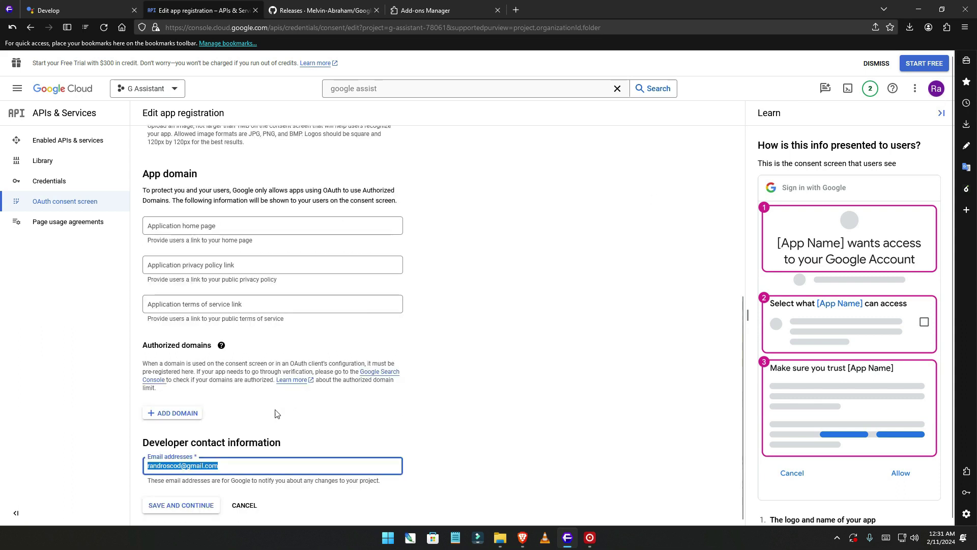
Save the consent details, skip Scopes with none added, and enter a past Google contact's e-mail in Optional info.
click(185, 506)
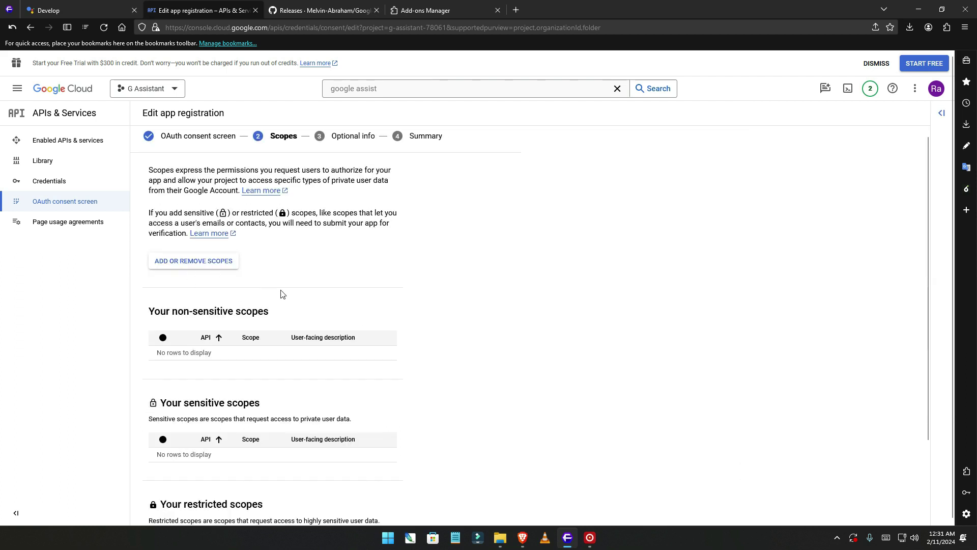
scroll(284, 295, down, 2)
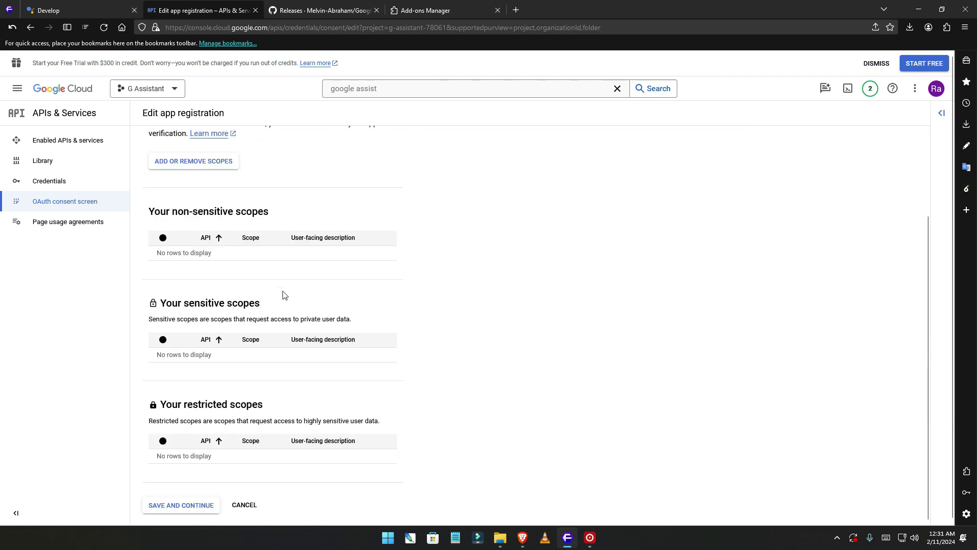
click(185, 506)
click(222, 259)
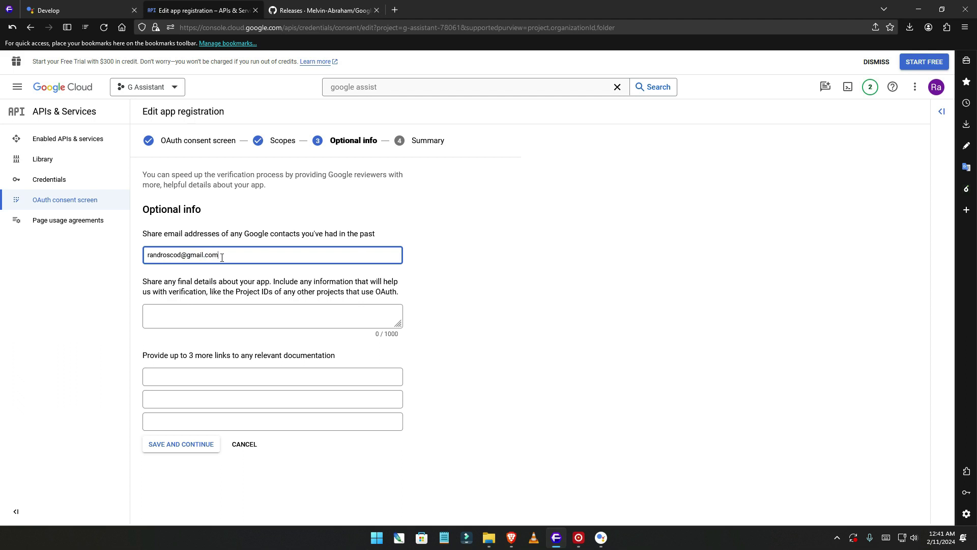
Save Optional info, review the Summary, and go back to the OAuth consent screen dashboard.
click(171, 450)
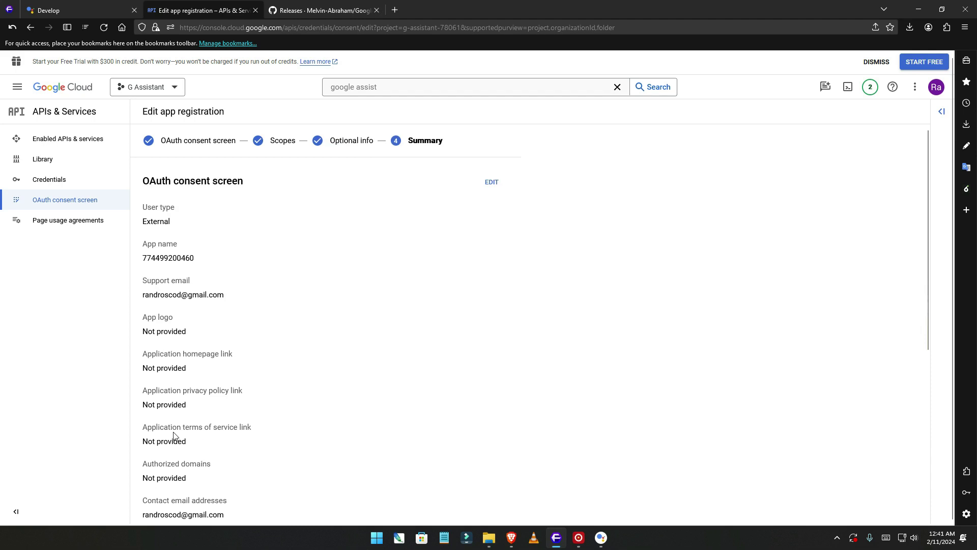
scroll(174, 436, down, 5)
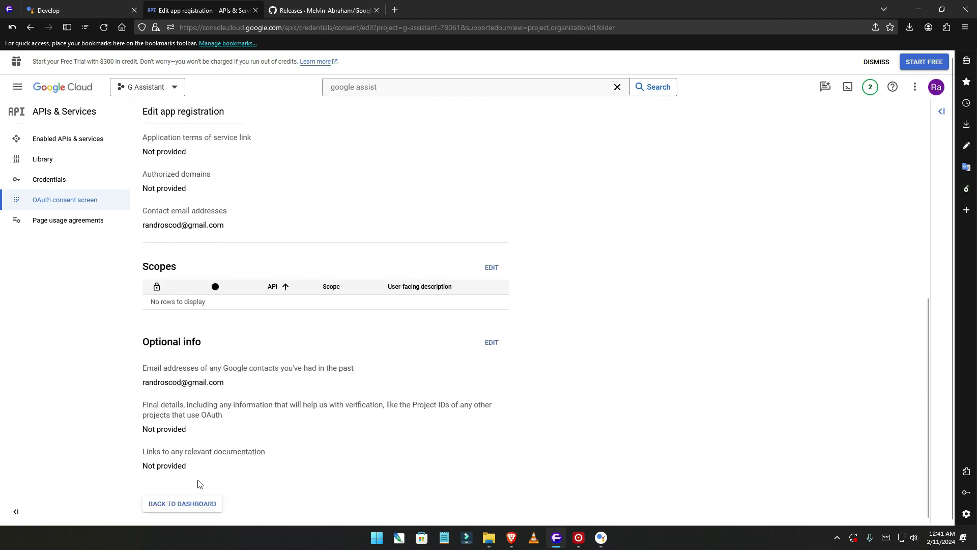
click(202, 504)
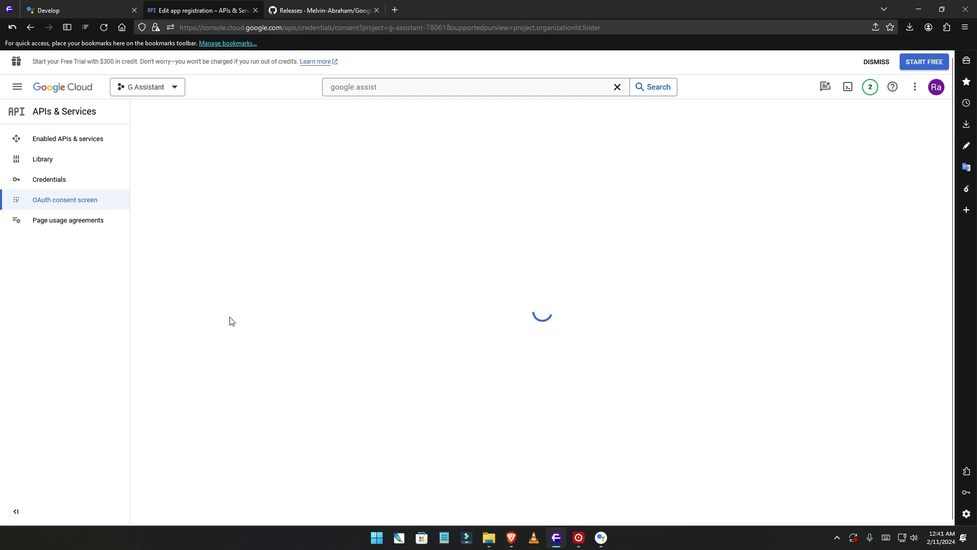
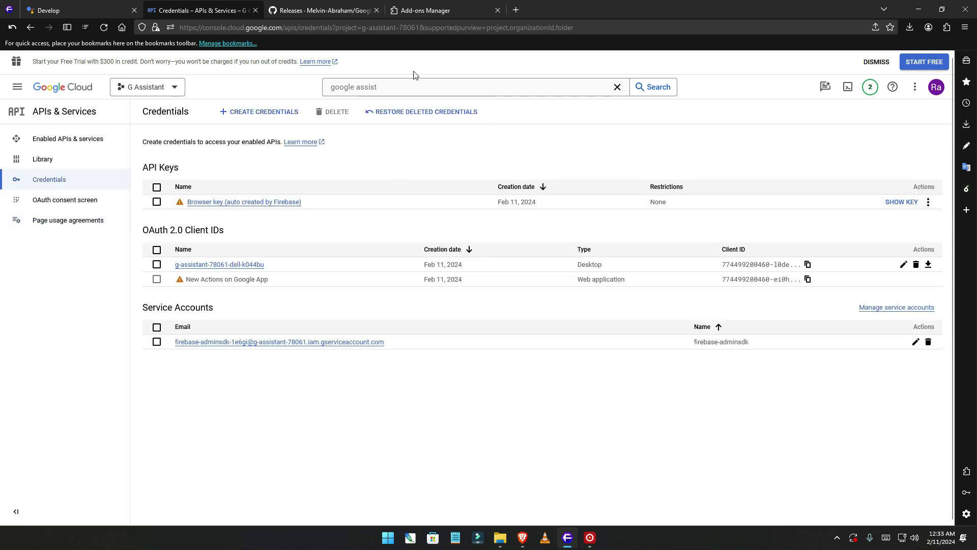
Close the Add-ons tab and download Google-Assistant-Setup-1.1.0.exe (122 MB) from the v1.1.0 release Assets.
middle_click(423, 11)
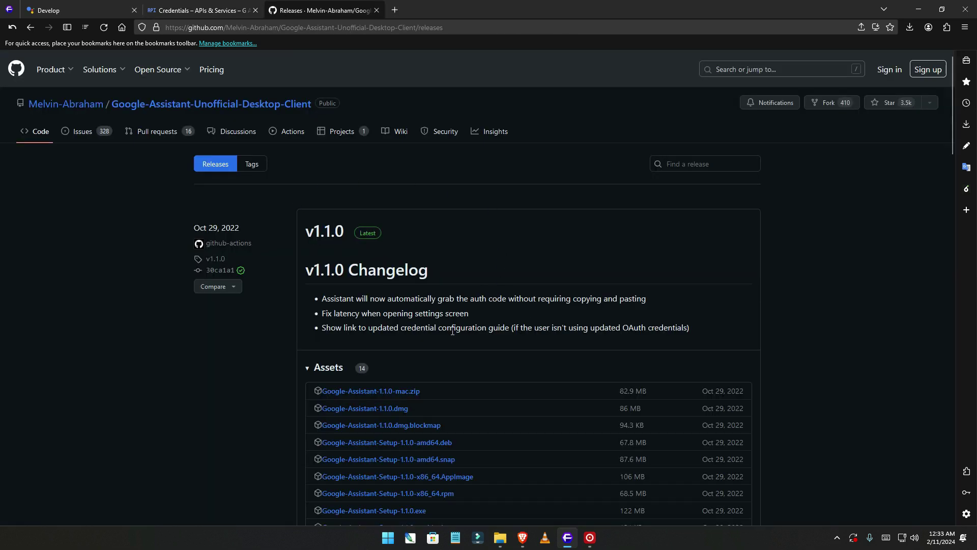
scroll(453, 331, down, 3)
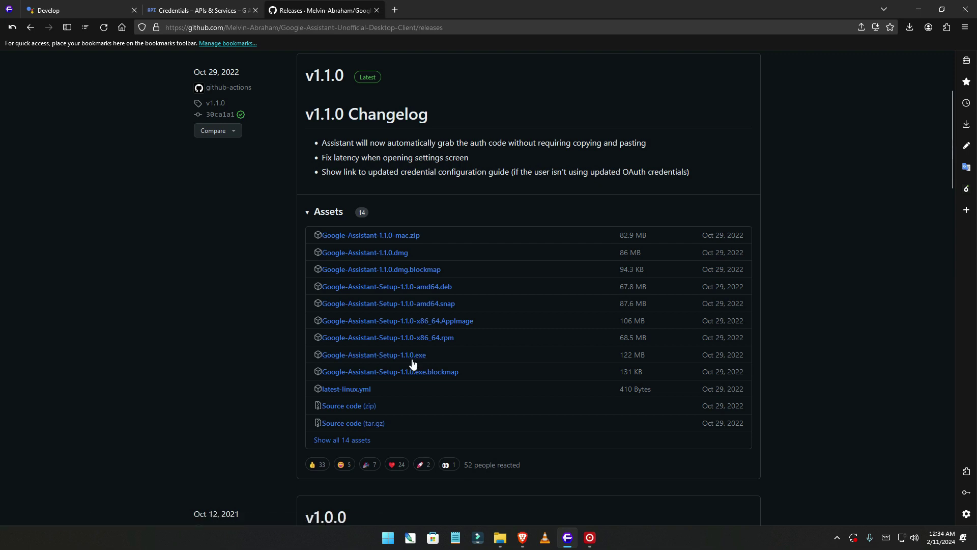
click(410, 361)
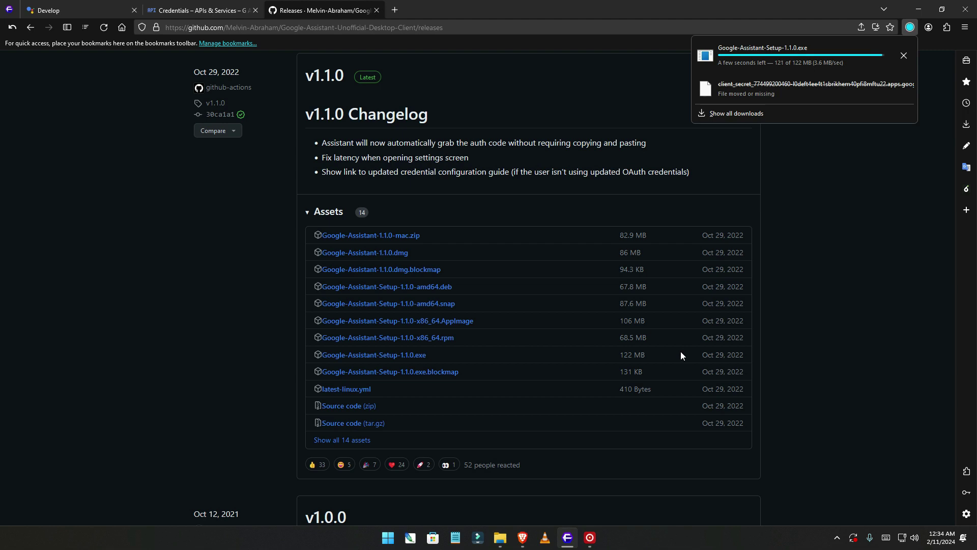
mouse_move(494, 545)
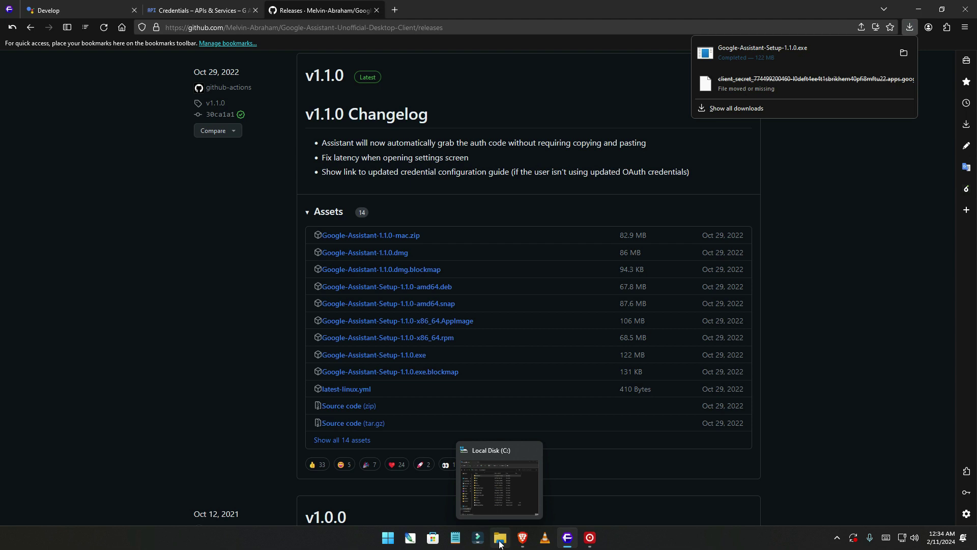
Run Google-Assistant-Setup-1.1.0.exe from the Downloads folder, allowing the unverified installer.
click(498, 544)
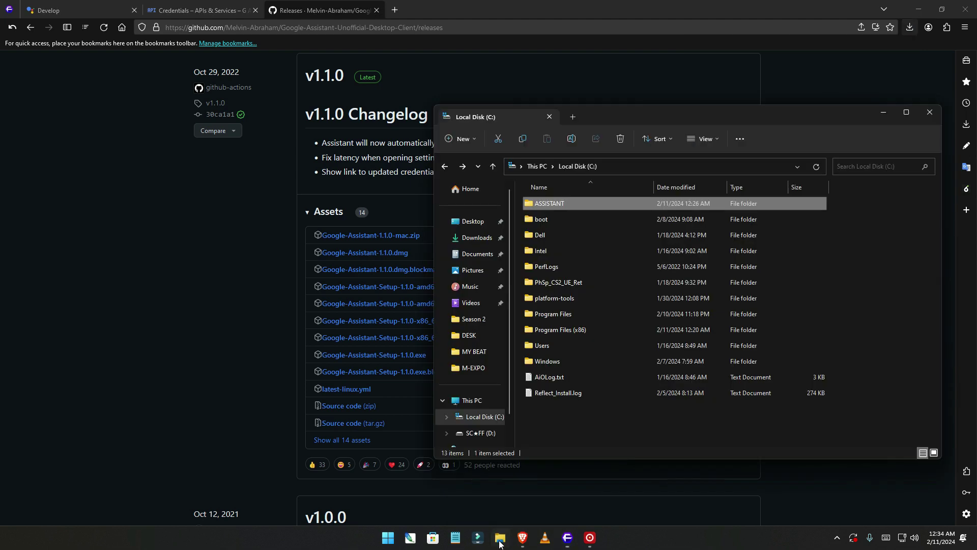
click(477, 240)
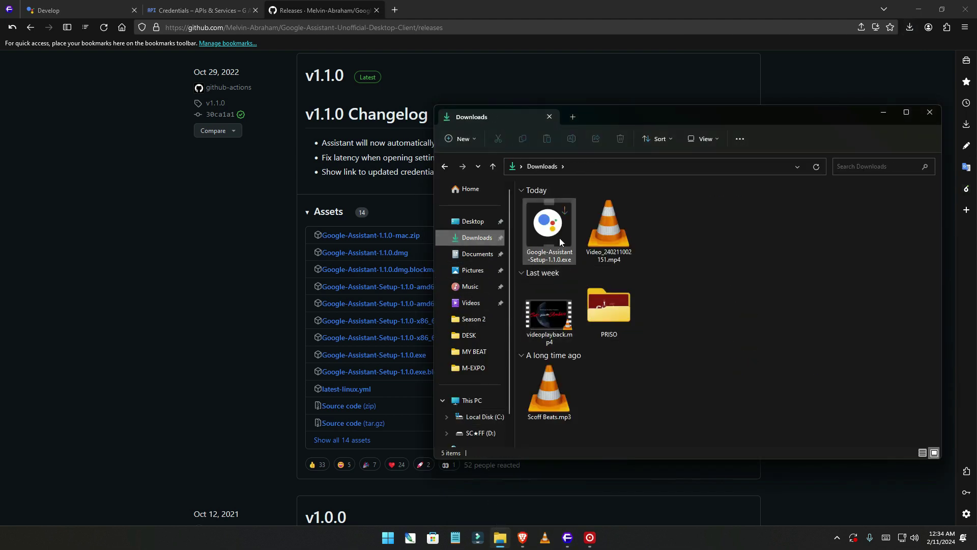
double_click(560, 239)
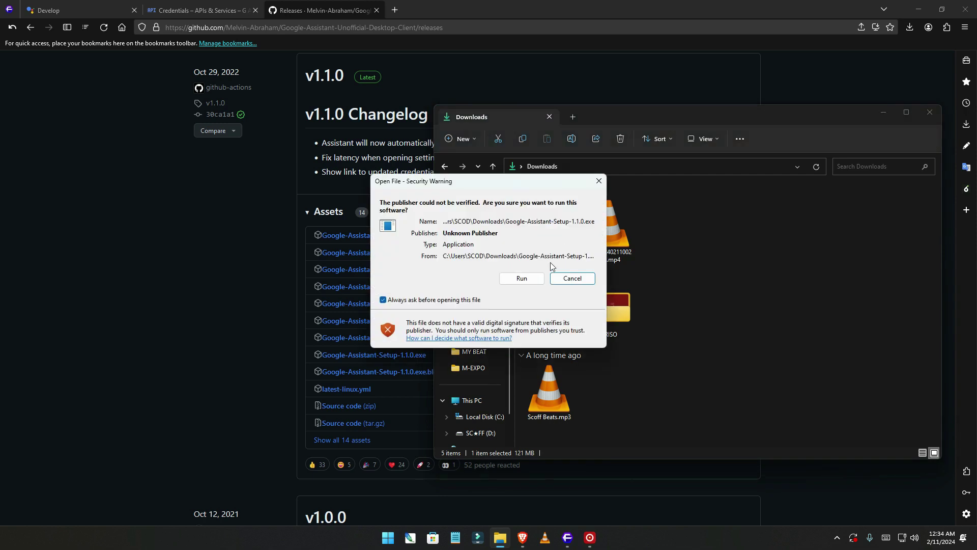
click(522, 278)
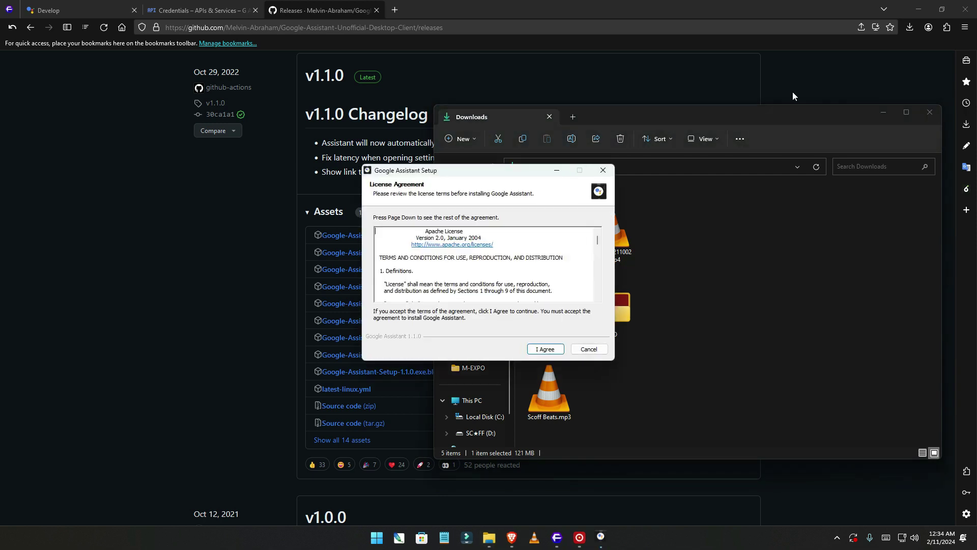
click(919, 10)
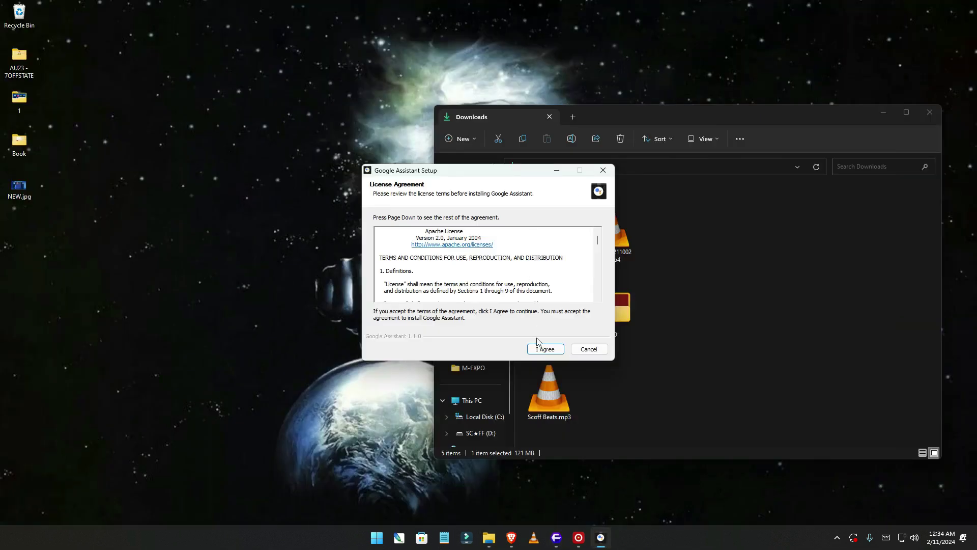
Accept the license, choose 'Anyone who uses this computer', and install Google Assistant.
click(546, 352)
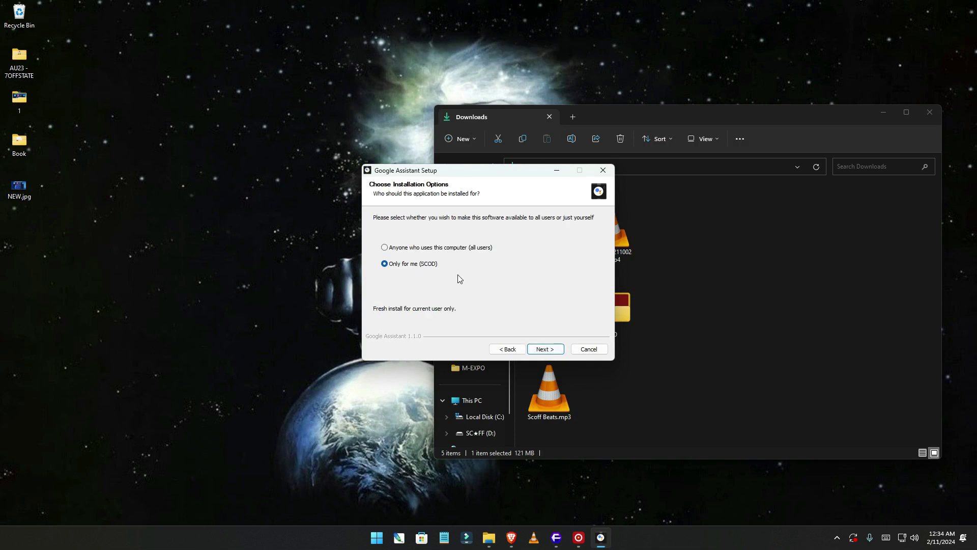
click(460, 250)
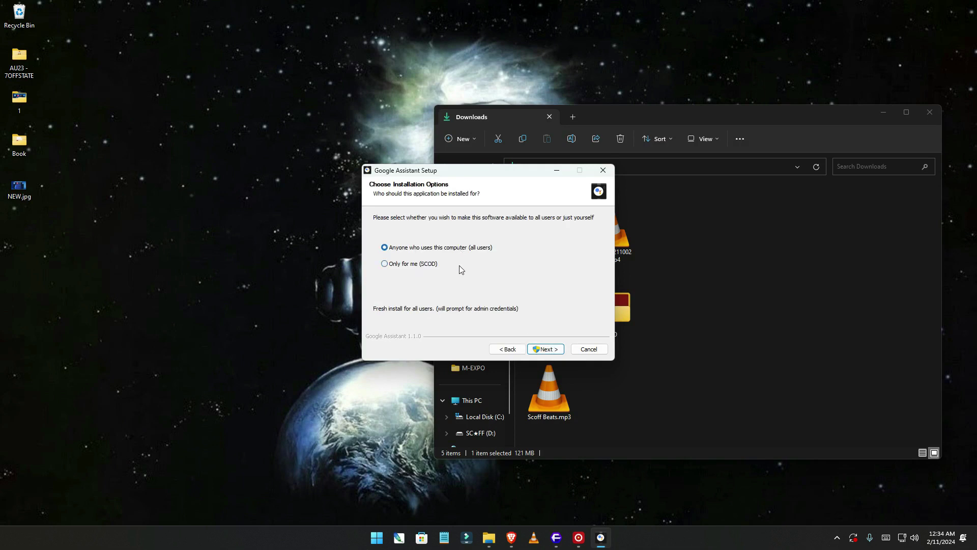
click(551, 354)
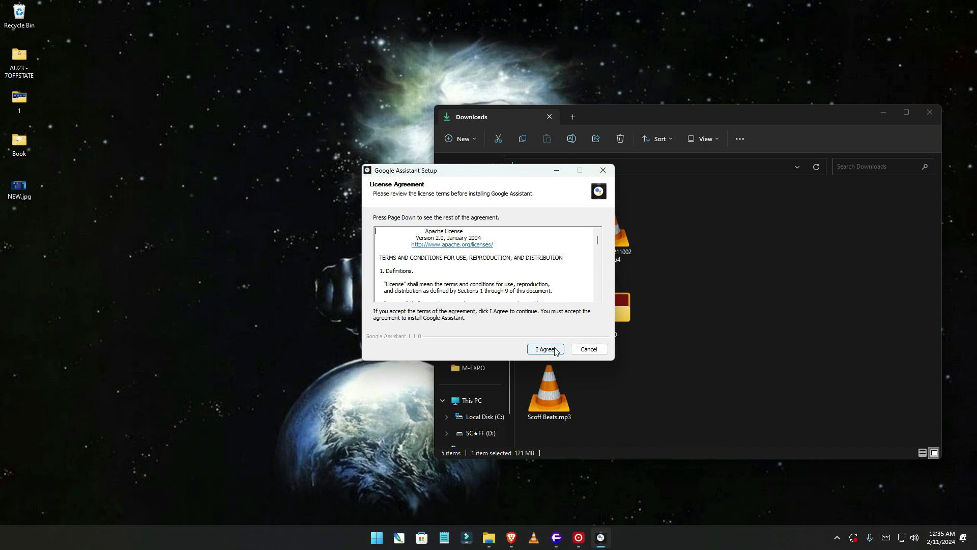
click(555, 350)
click(556, 351)
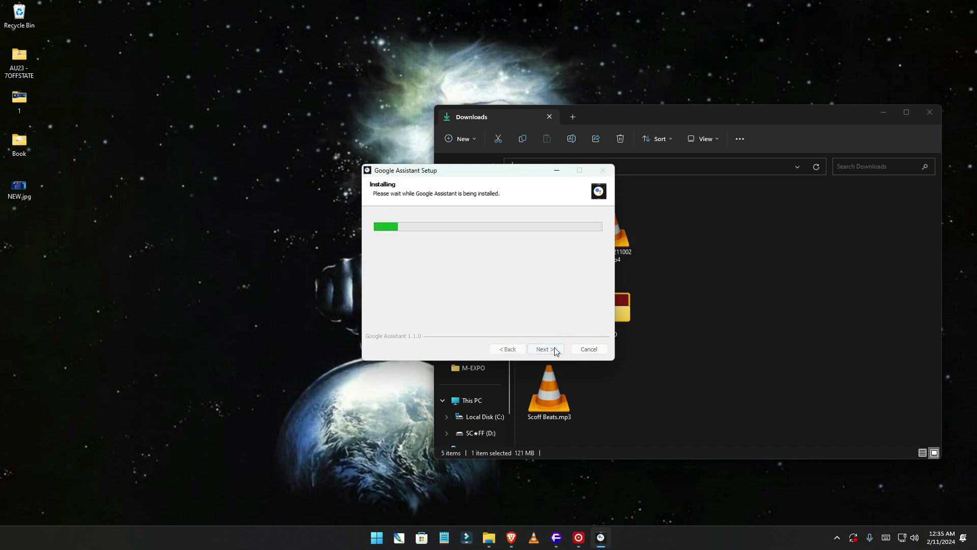
click(885, 112)
click(886, 112)
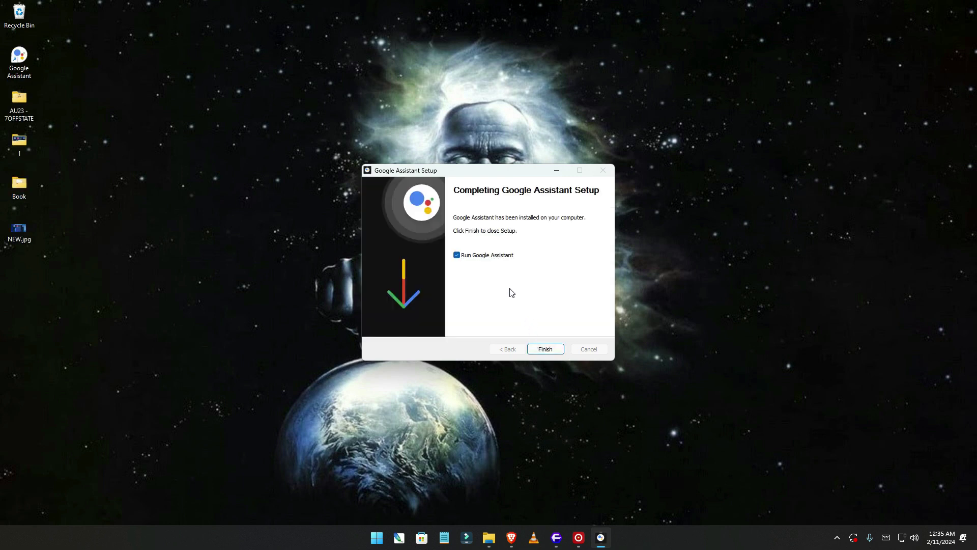
Finish setup, pass Get Started and the SDK limitations notice, then open the assistant's Settings.
click(546, 350)
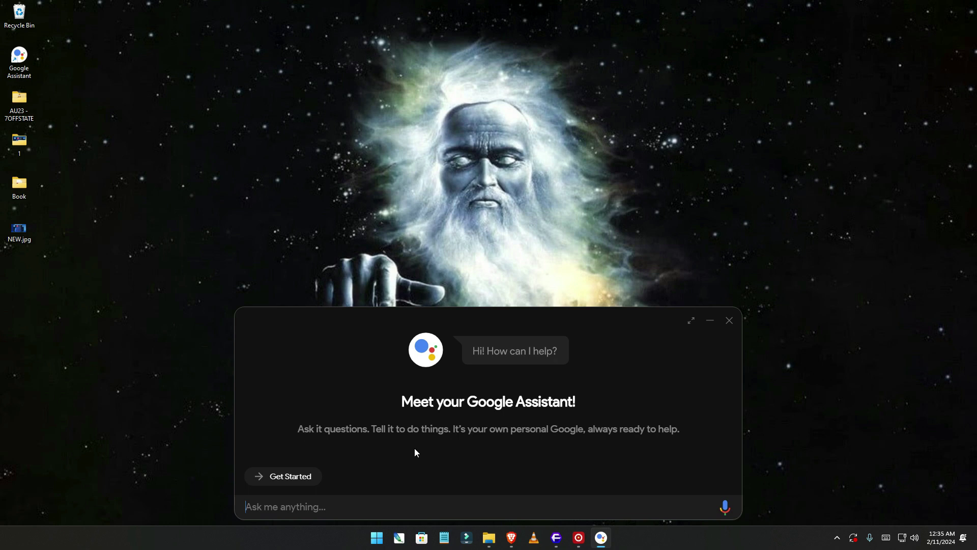
click(294, 480)
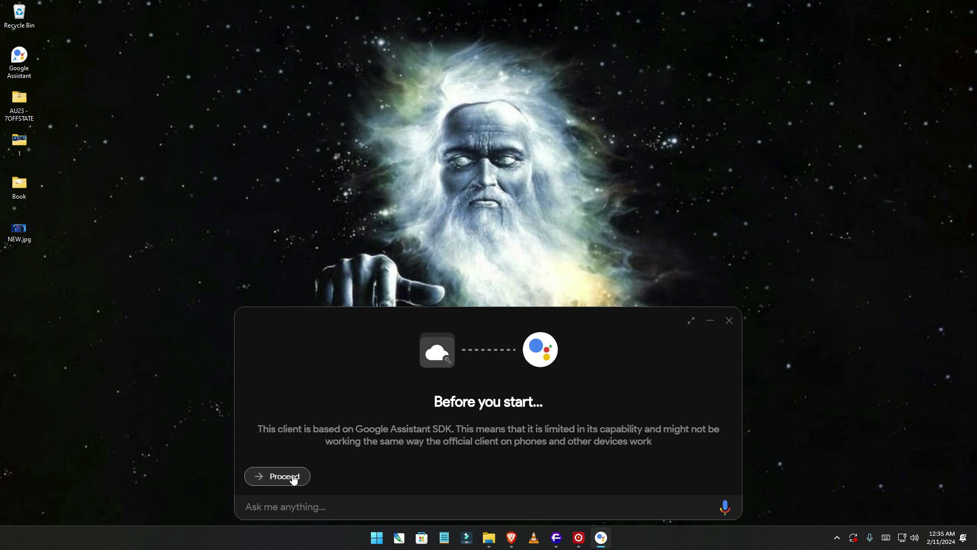
click(293, 477)
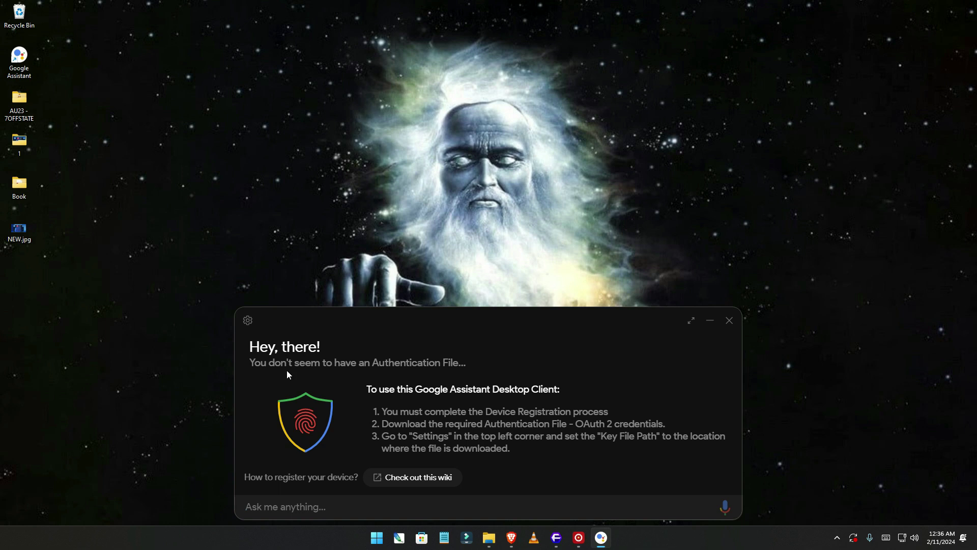
click(248, 320)
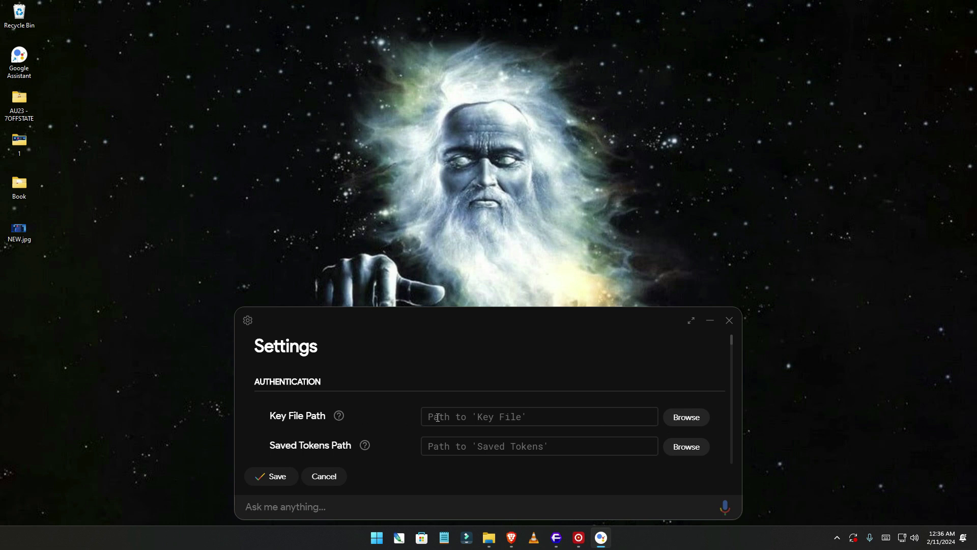
Set Key File Path to the client_secret JSON in C:\ASSISTANT, save, and auto-set the tokens path.
click(686, 418)
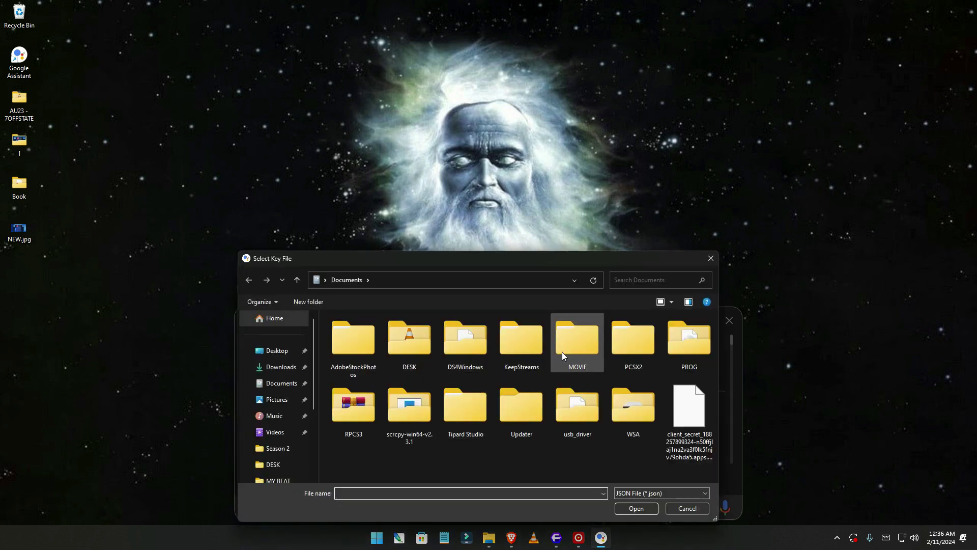
scroll(285, 437, down, 2)
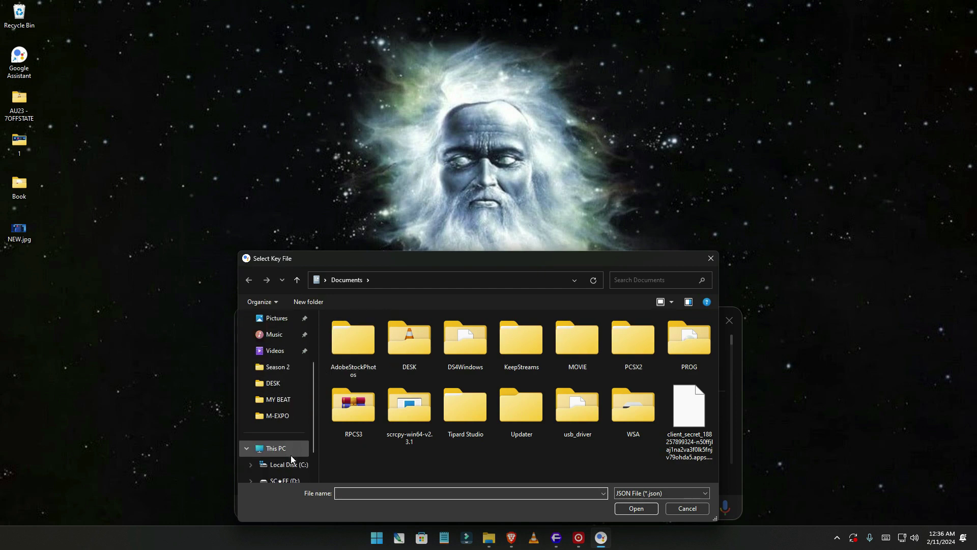
click(291, 451)
click(295, 464)
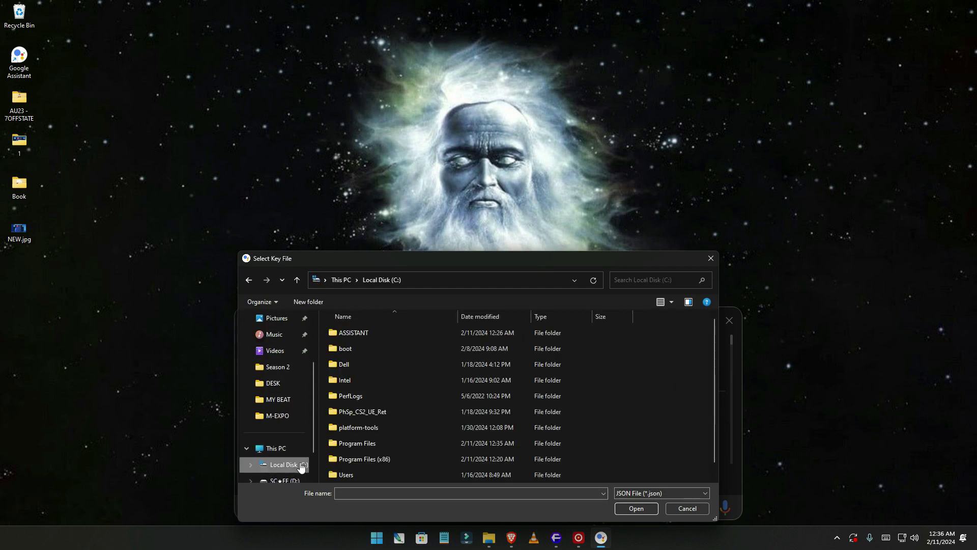
double_click(366, 332)
click(368, 336)
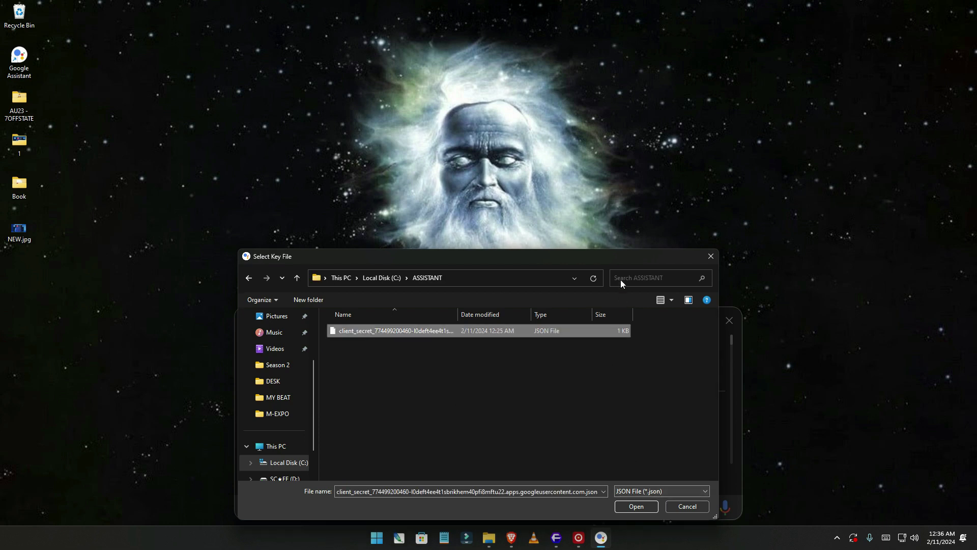
drag(612, 258, 609, 188)
click(641, 439)
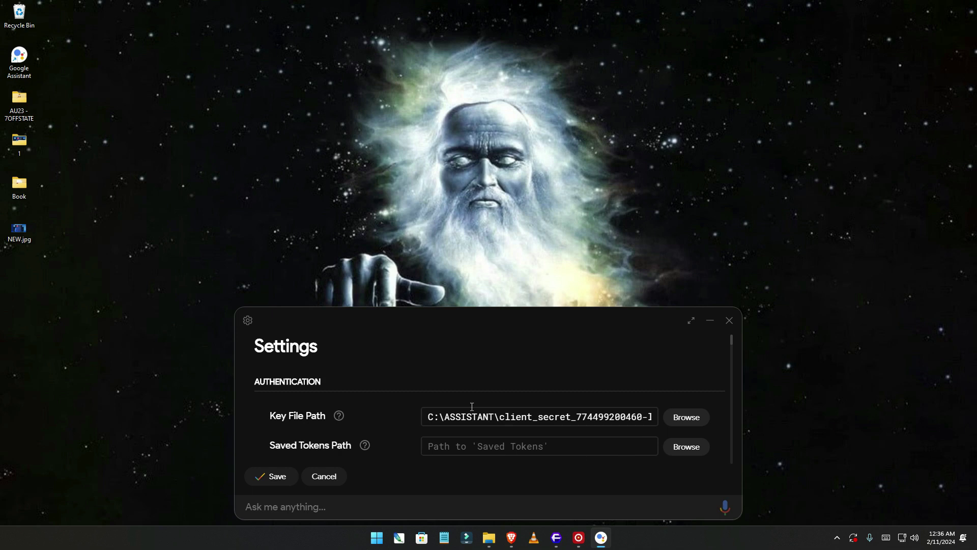
click(277, 478)
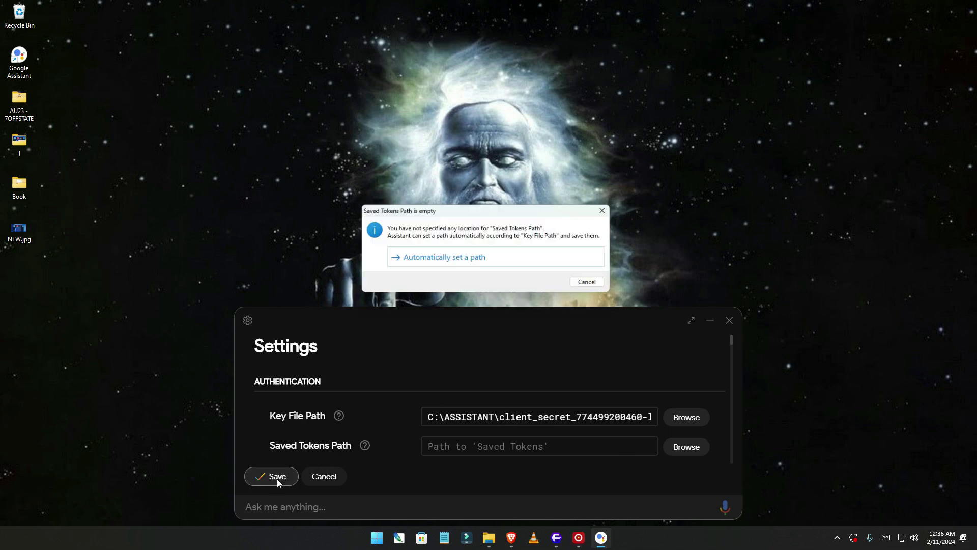
click(435, 259)
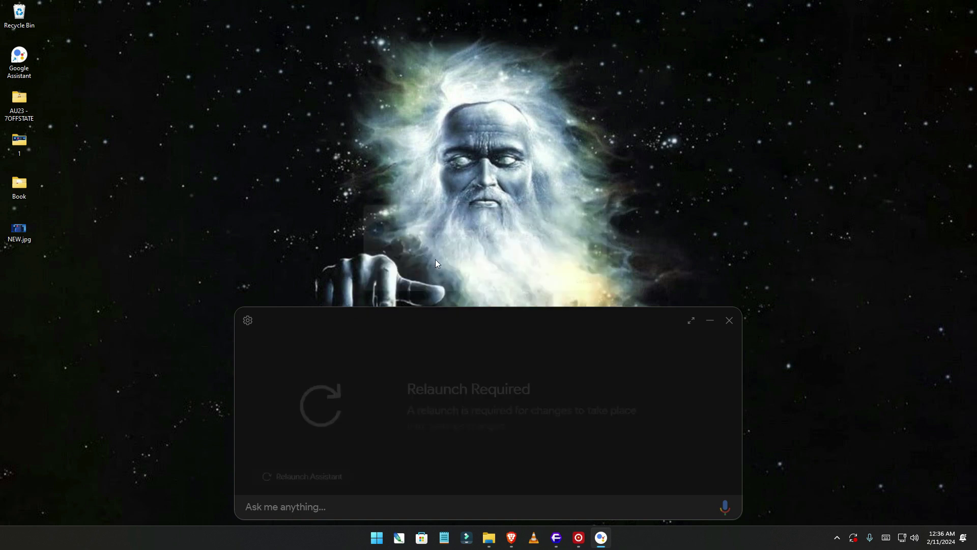
Relaunch the assistant, see the invalid key file Authentication Failure, and return to the browser.
click(314, 480)
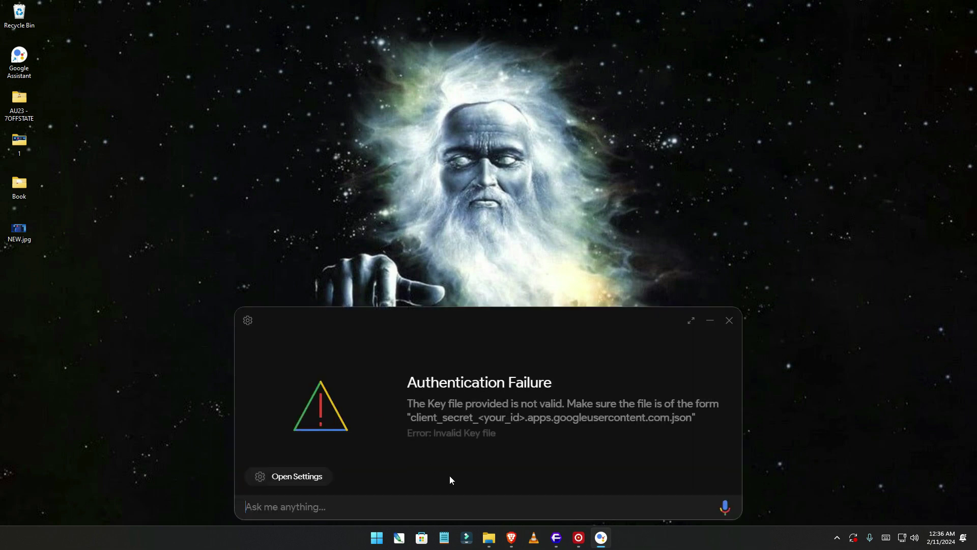
key(alt+Tab)
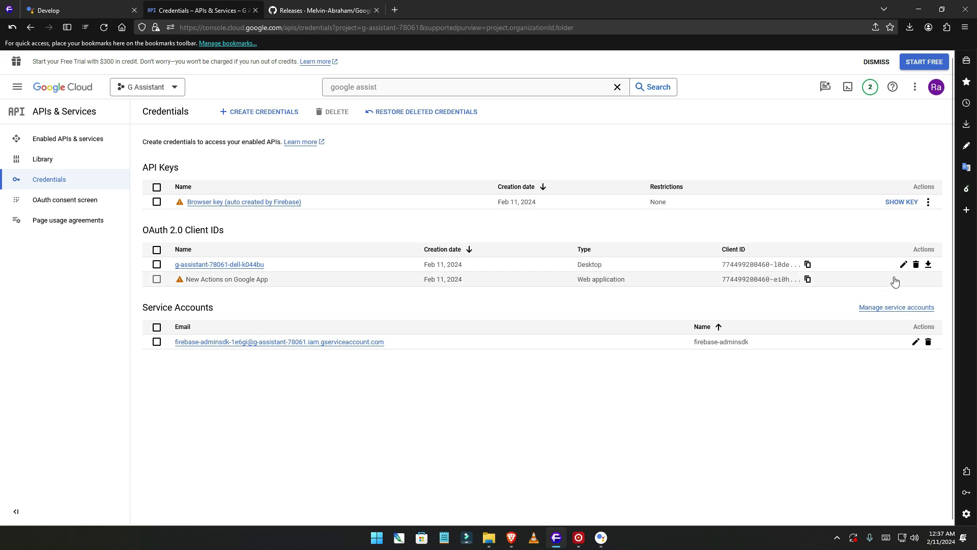
Download a new JSON key for the Desktop OAuth client and select it in Downloads.
click(929, 265)
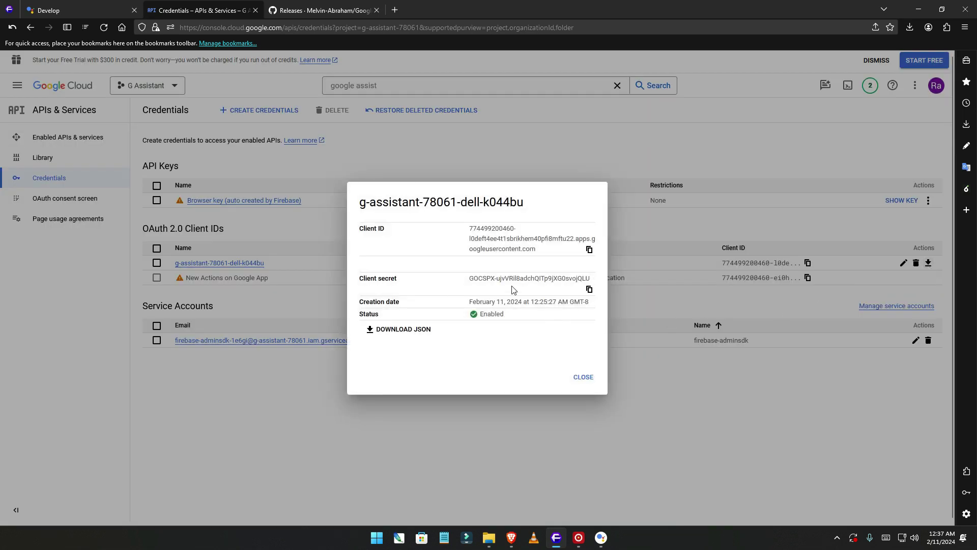
click(421, 337)
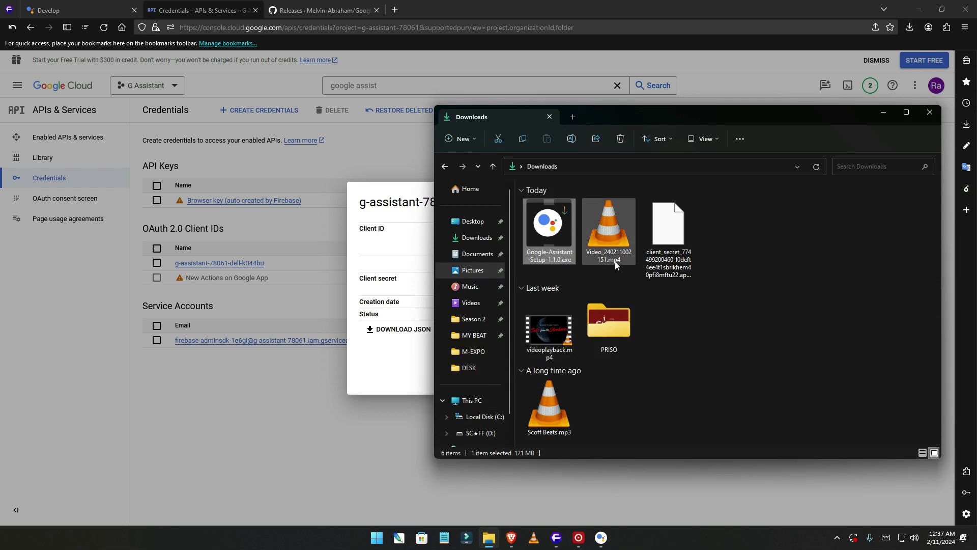
click(678, 239)
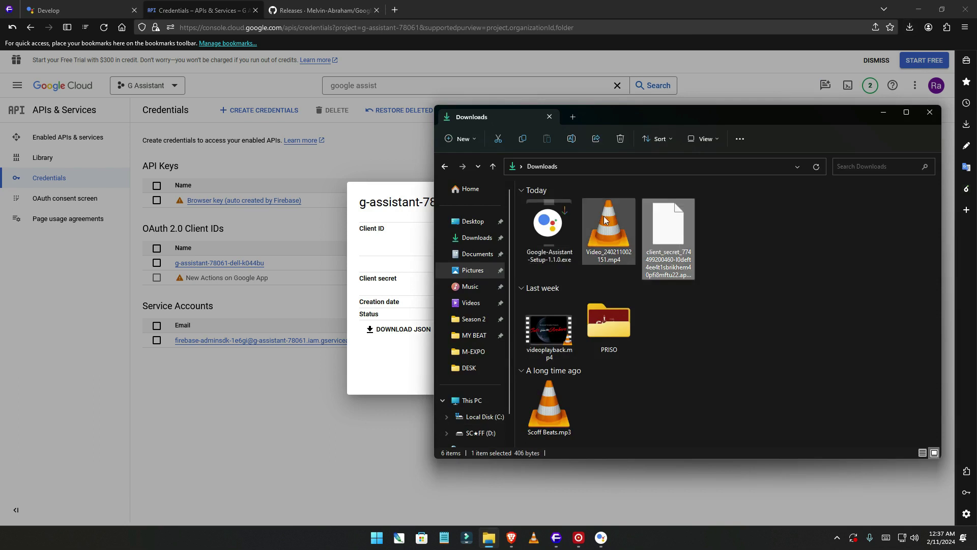
Move the new client_secret JSON into C:\ASSISTANT, deleting the old client_secret and tokens.json.
right_click(667, 232)
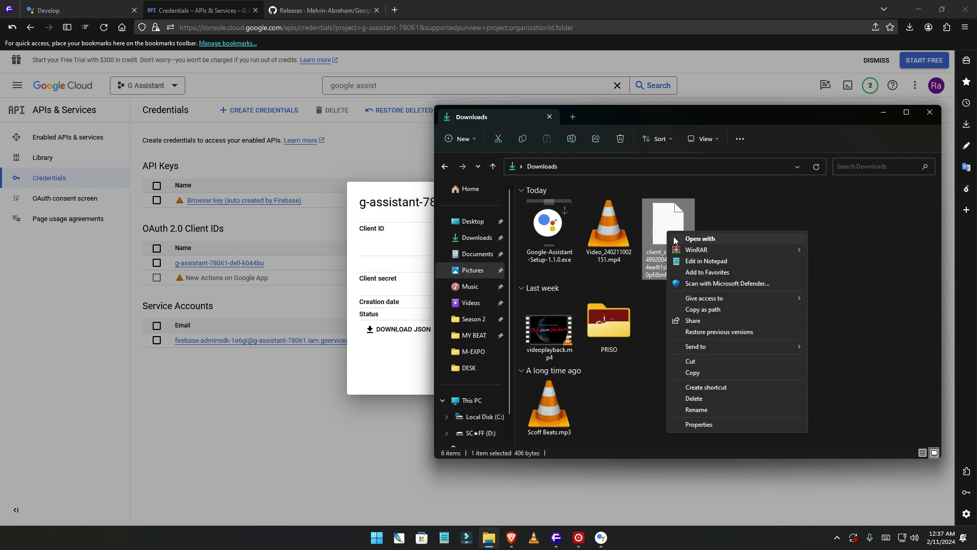
click(692, 362)
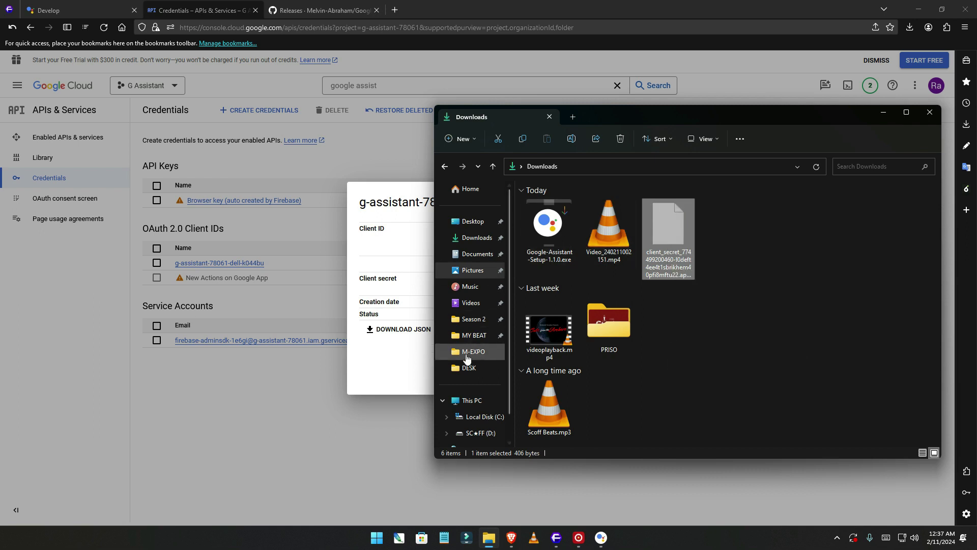
click(487, 417)
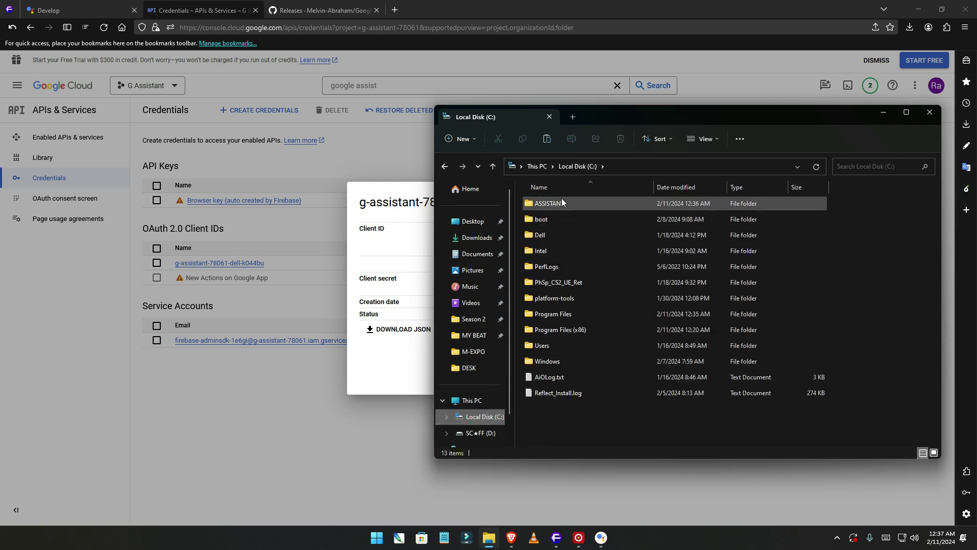
double_click(561, 197)
click(577, 207)
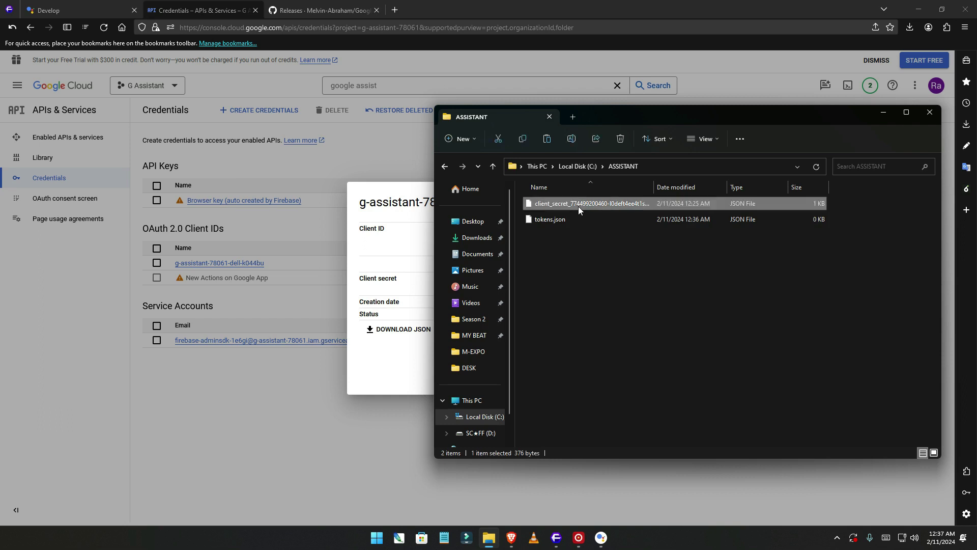
ctrl+click(570, 220)
click(616, 142)
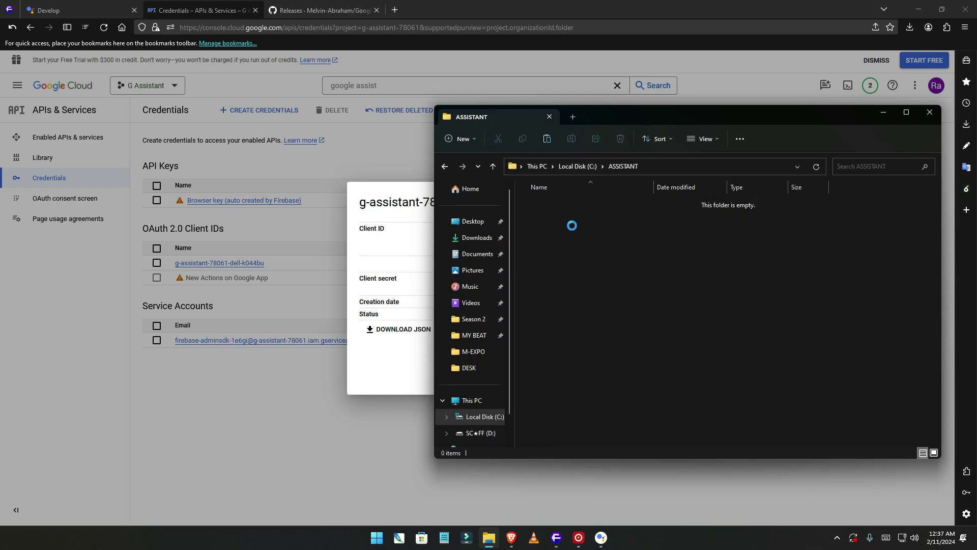
right_click(566, 222)
click(599, 292)
Close the OAuth client details in the browser and minimize it.
click(397, 369)
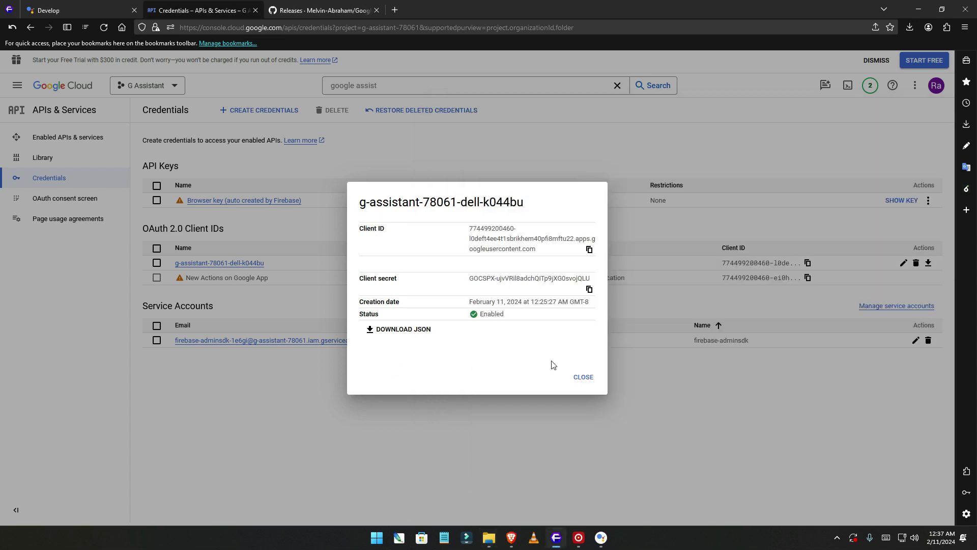
click(582, 377)
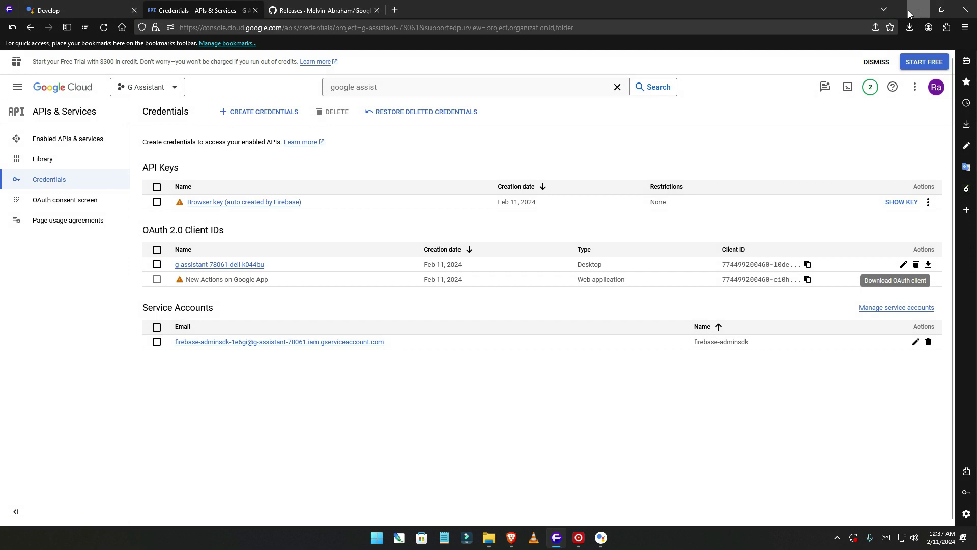
click(918, 9)
Browse for a new Key File Path and open C:\ASSISTANT showing the new client_secret JSON.
click(878, 113)
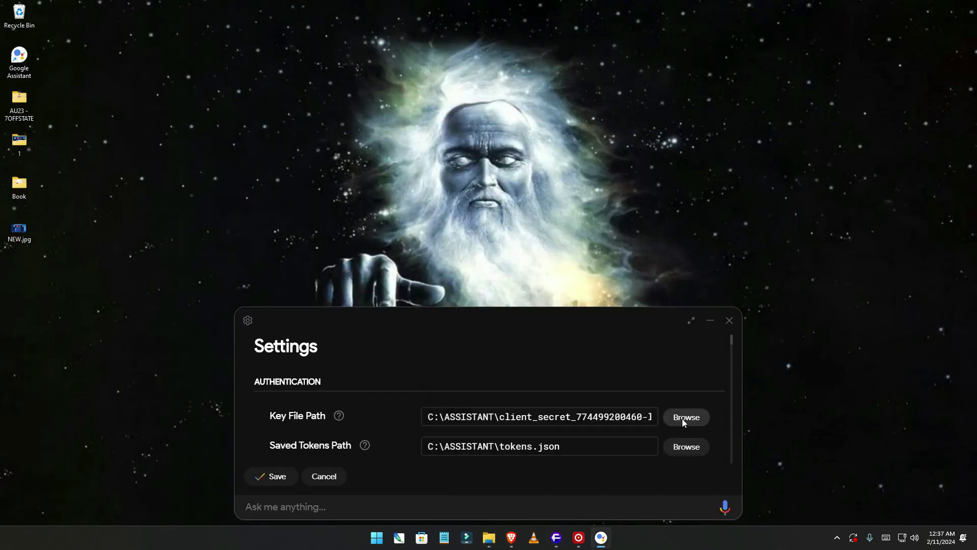
click(684, 419)
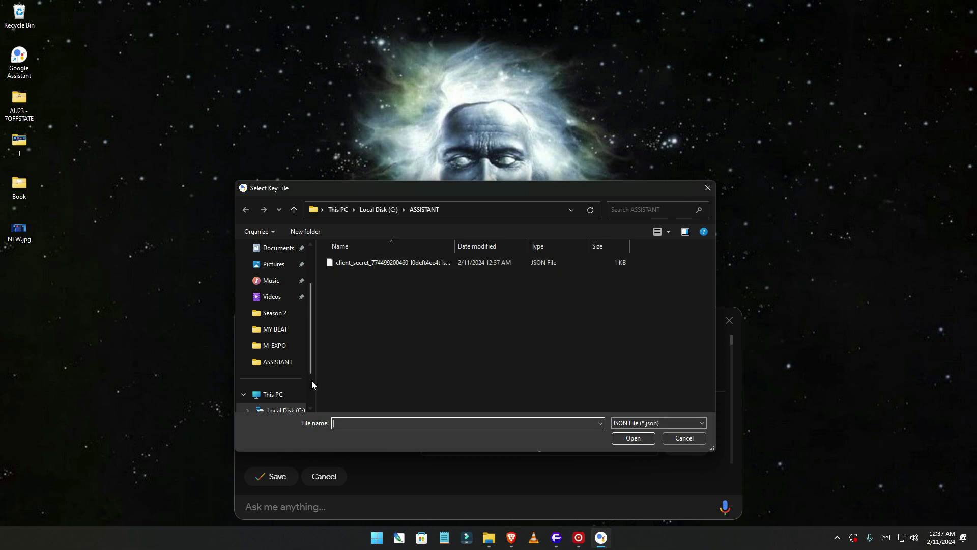
scroll(287, 395, down, 2)
click(279, 346)
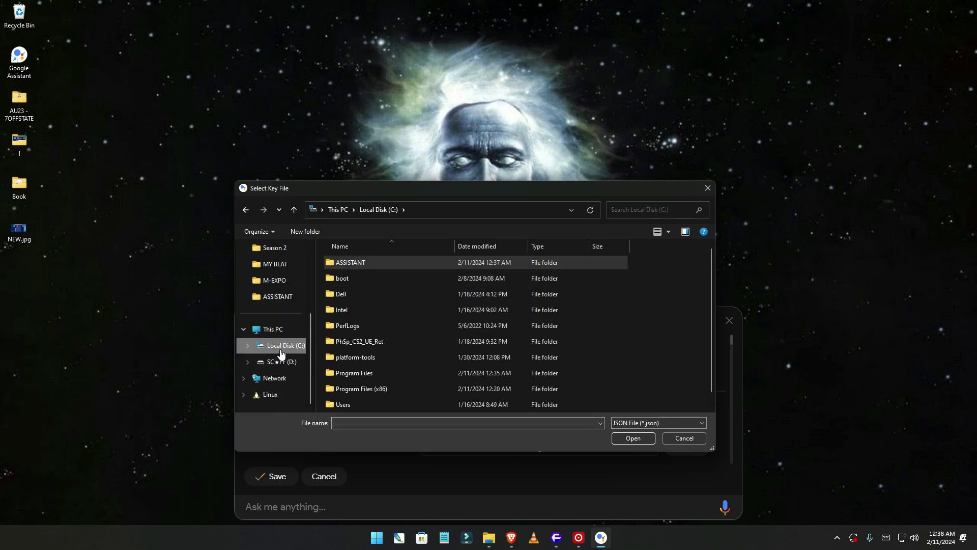
double_click(358, 262)
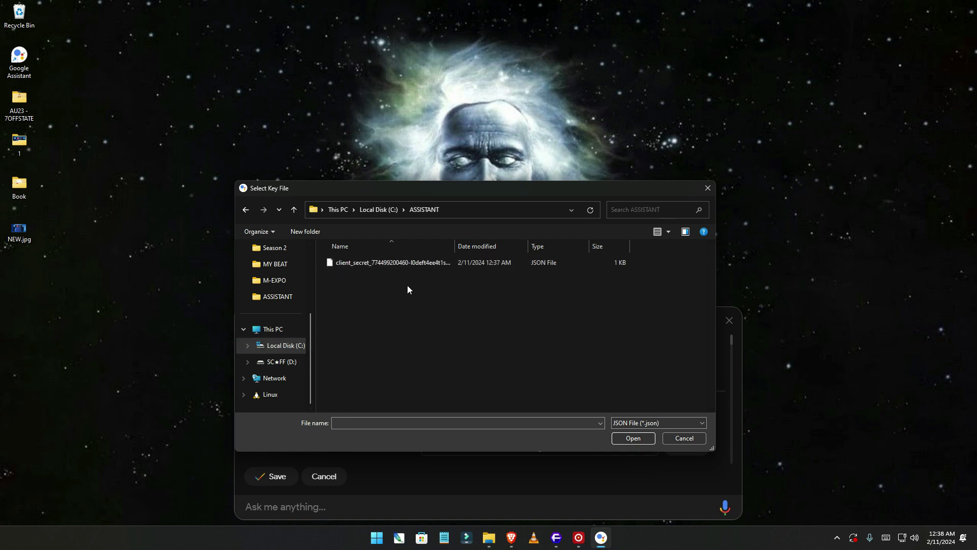
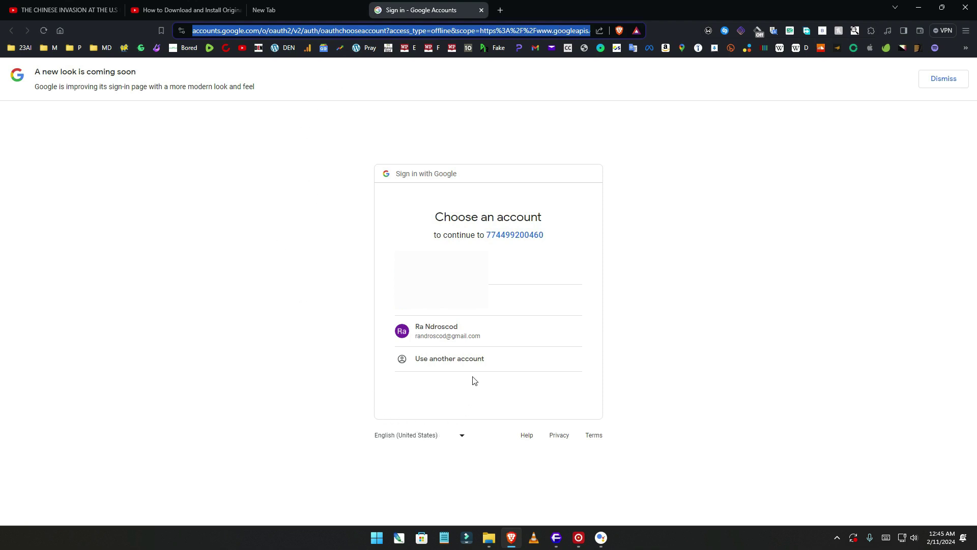
Sign in with the listed Google account, grant Google Assistant access, and return to the localhost page.
click(450, 337)
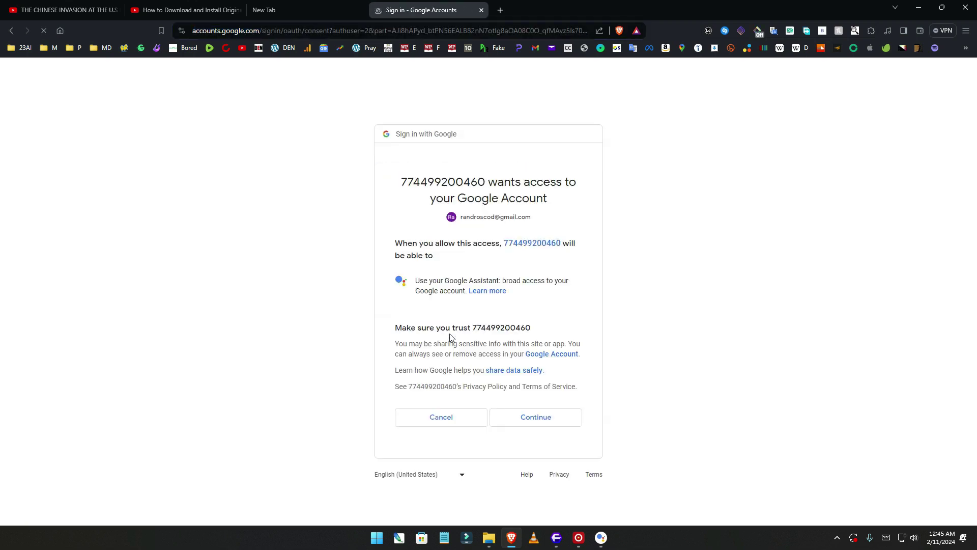
click(544, 426)
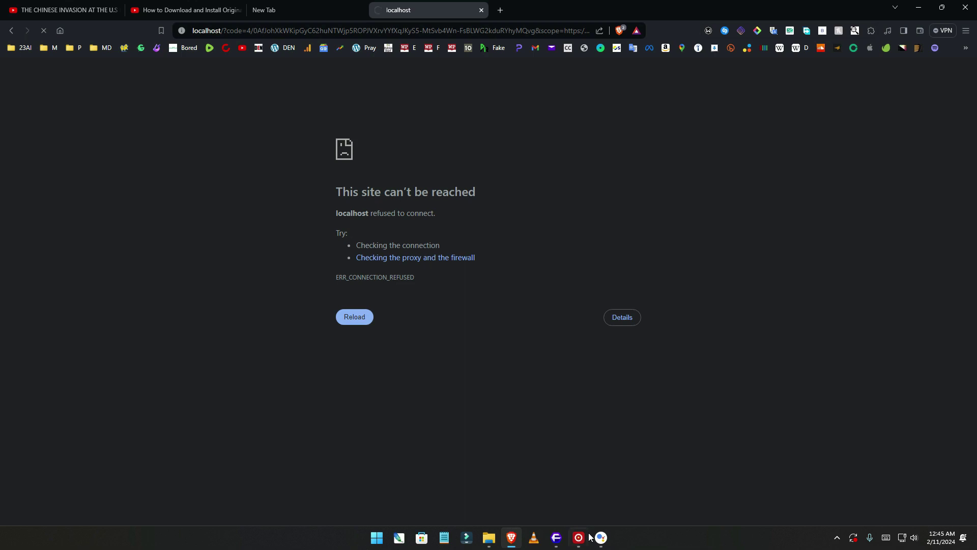
click(604, 543)
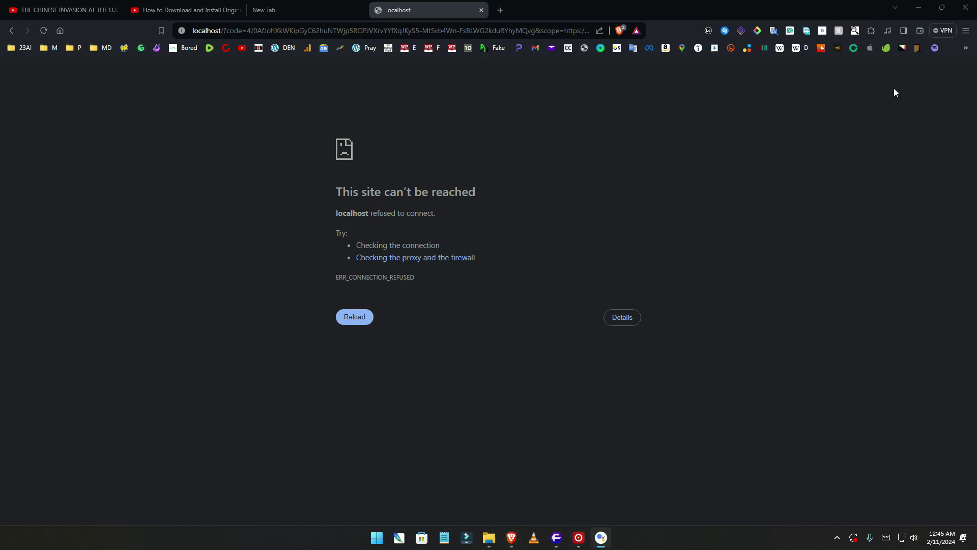
click(919, 8)
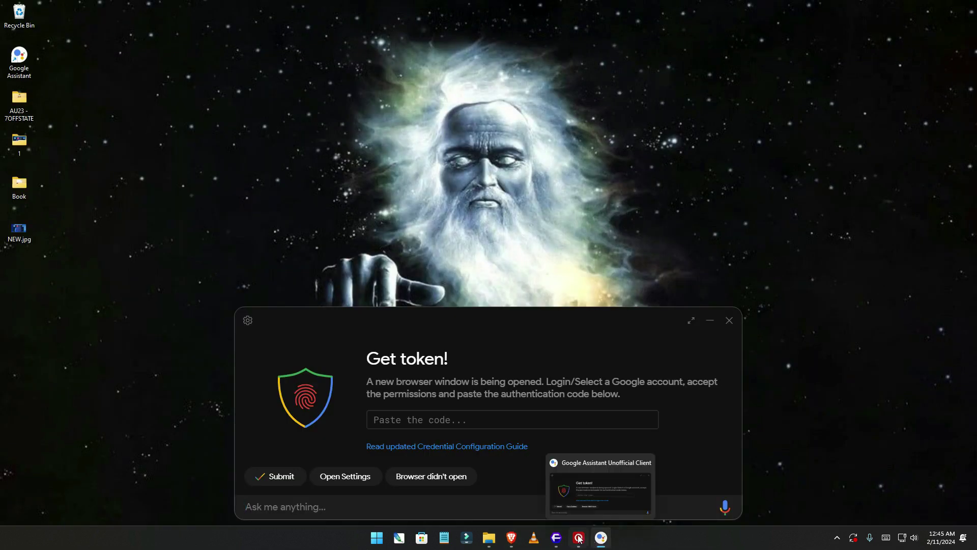
click(556, 537)
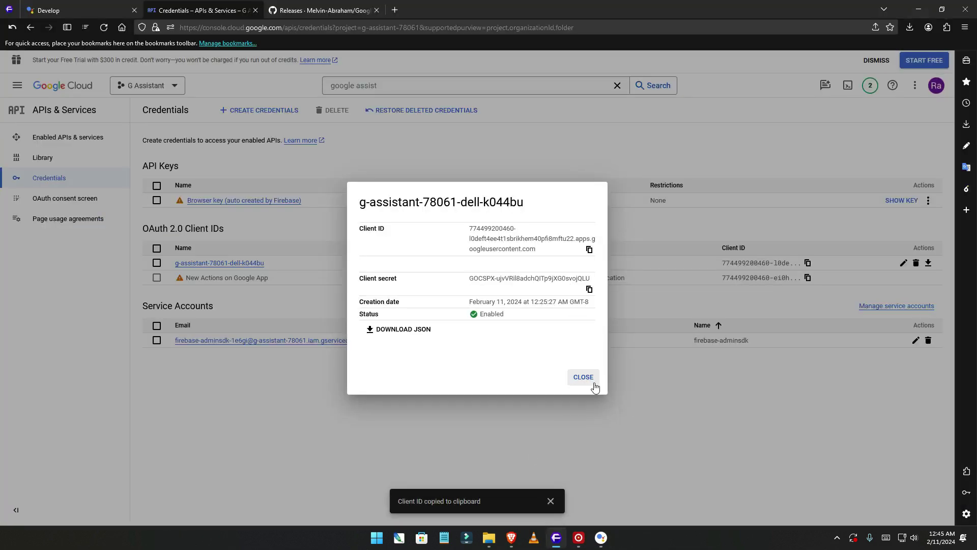
click(584, 378)
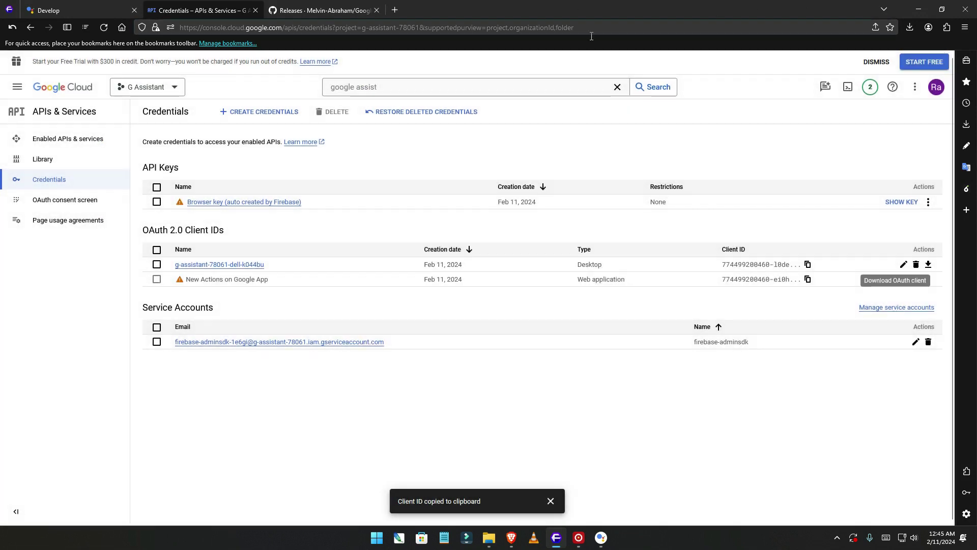
click(518, 538)
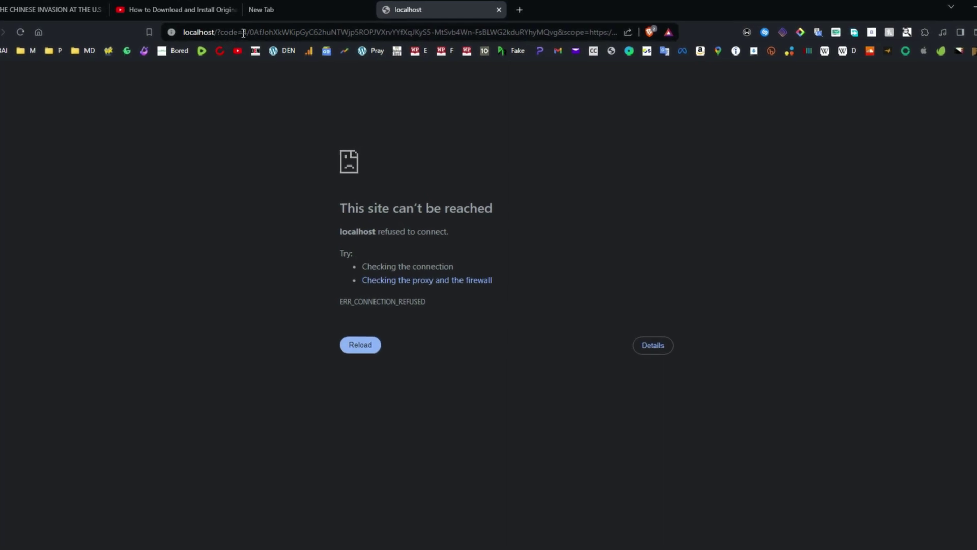
Copy the authorization code after 'code=' from the localhost address and return to Get token.
drag(243, 32, 580, 32)
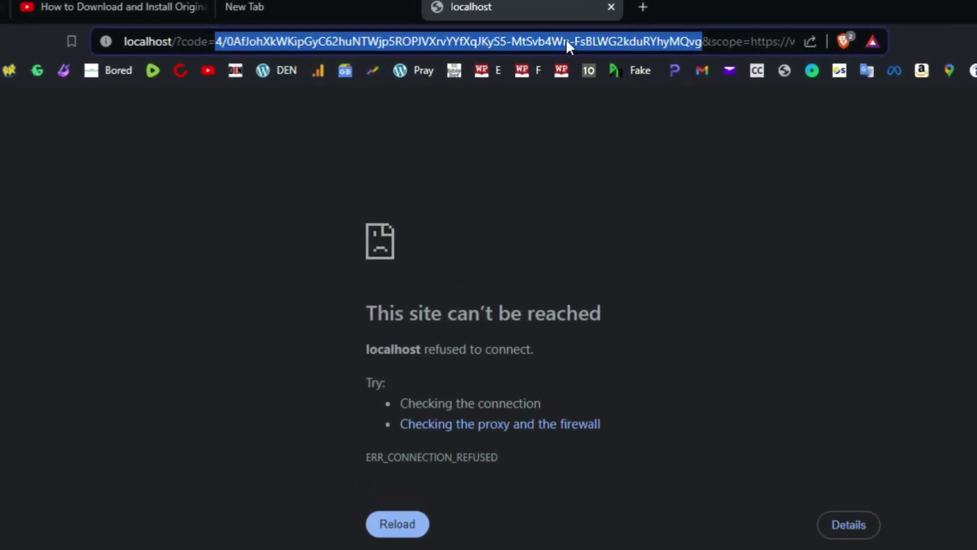
right_click(448, 45)
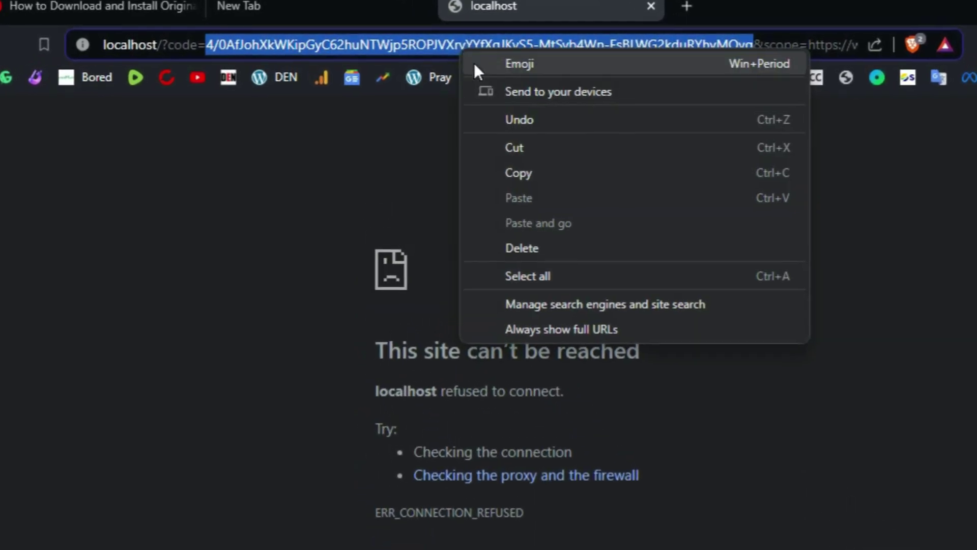
click(547, 176)
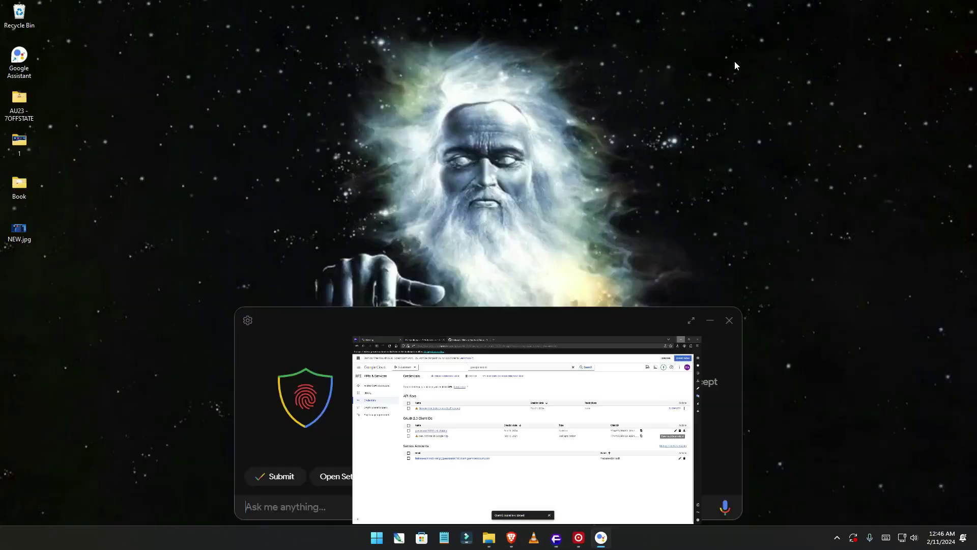
click(919, 9)
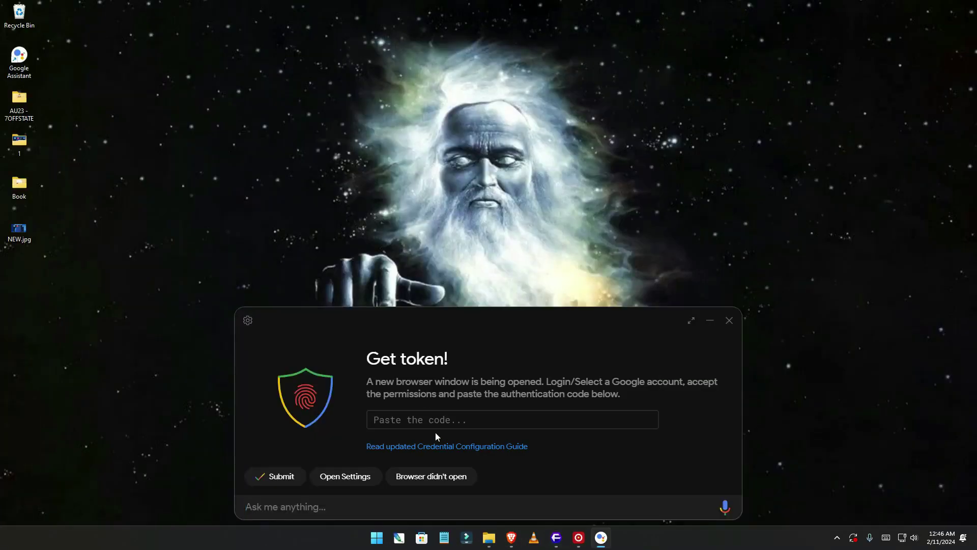
Paste the authorization code into the Get token field, submit it, and relaunch the assistant.
click(433, 421)
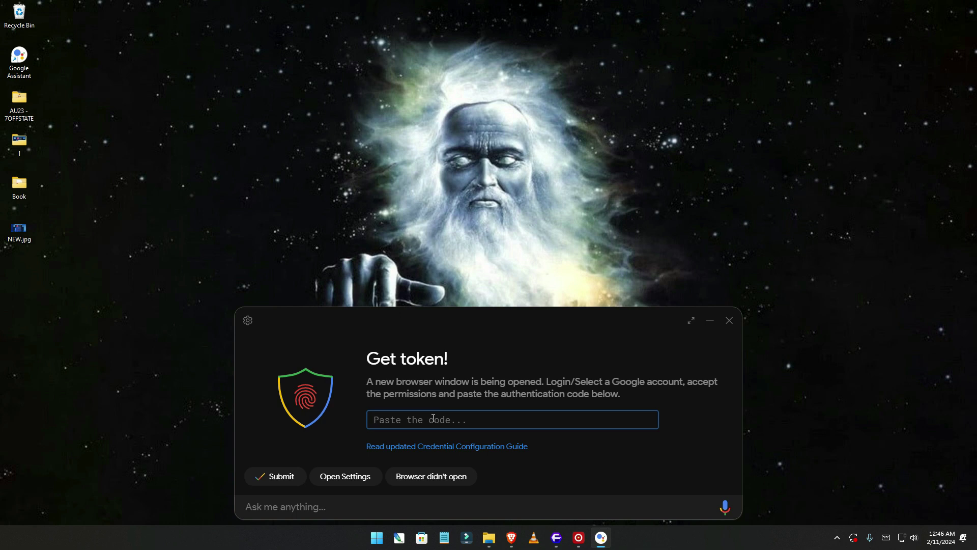
key(ctrl+v)
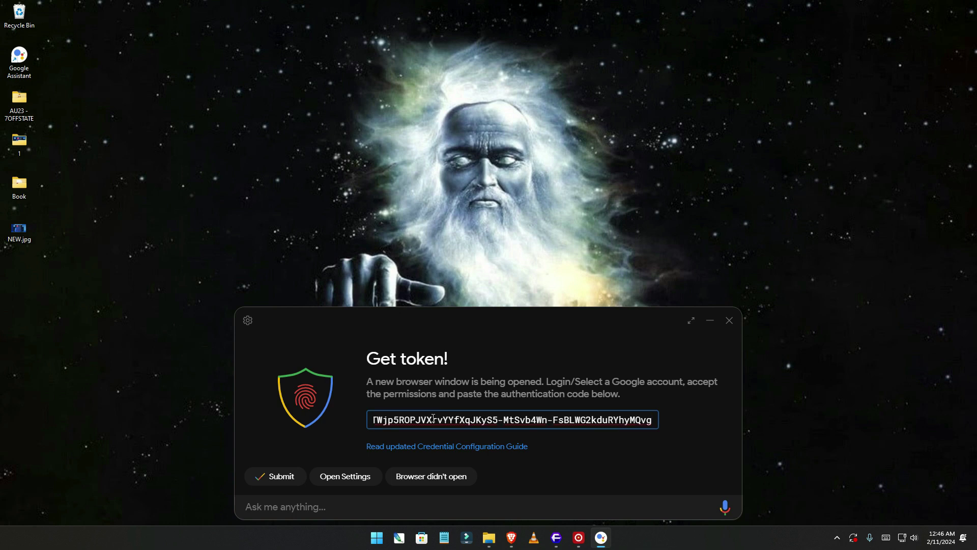
click(290, 478)
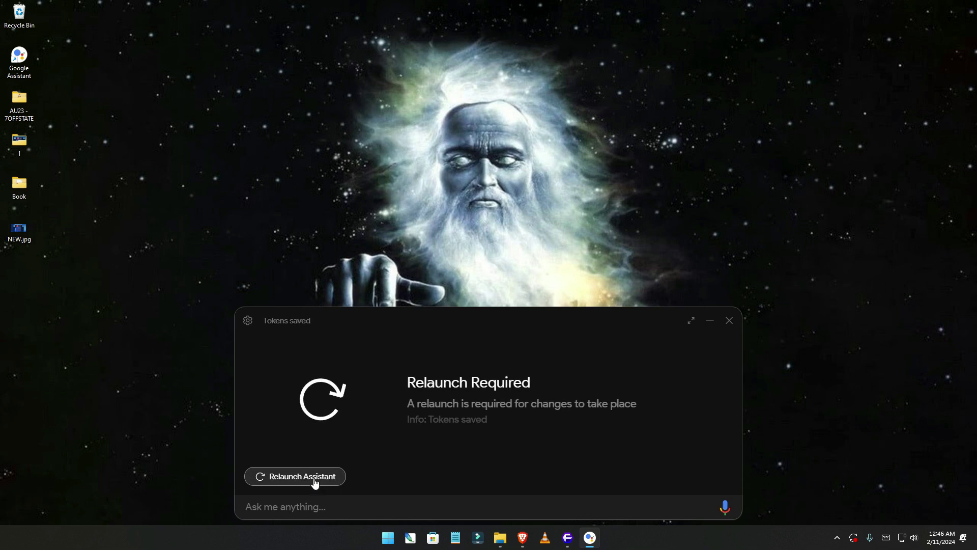
click(314, 481)
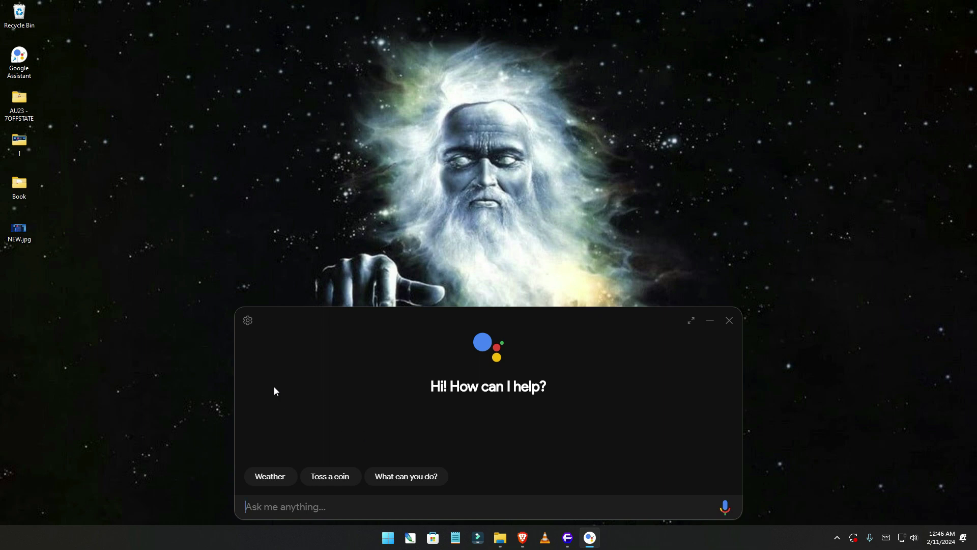
Switch on the Hey Google / Ok Google toggle in the assistant settings and save them.
click(250, 320)
scroll(423, 424, down, 2)
scroll(423, 424, down, 3)
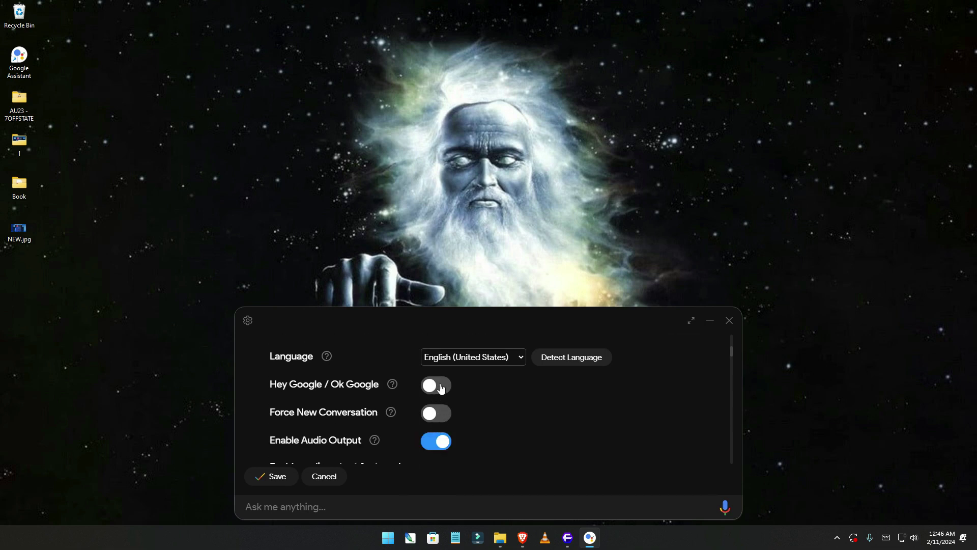
click(431, 387)
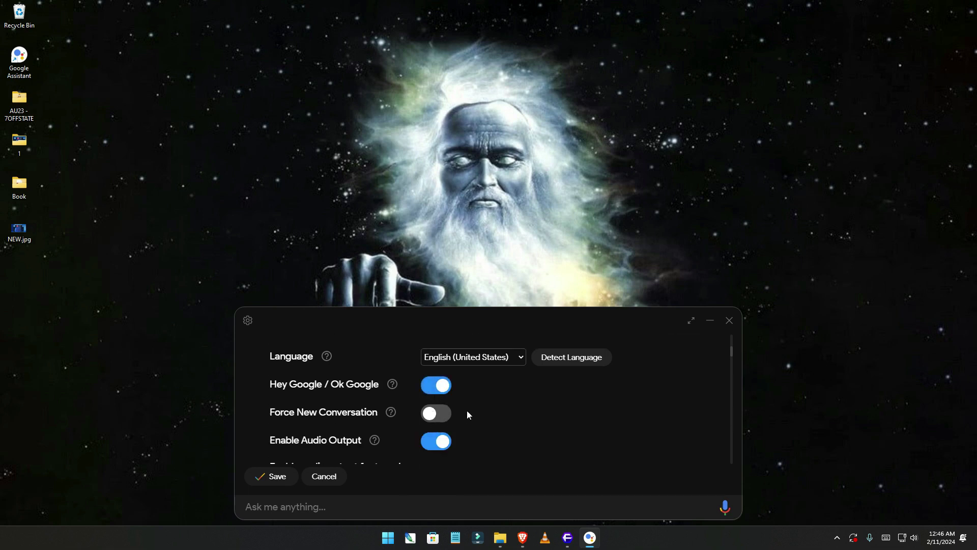
scroll(466, 410, down, 2)
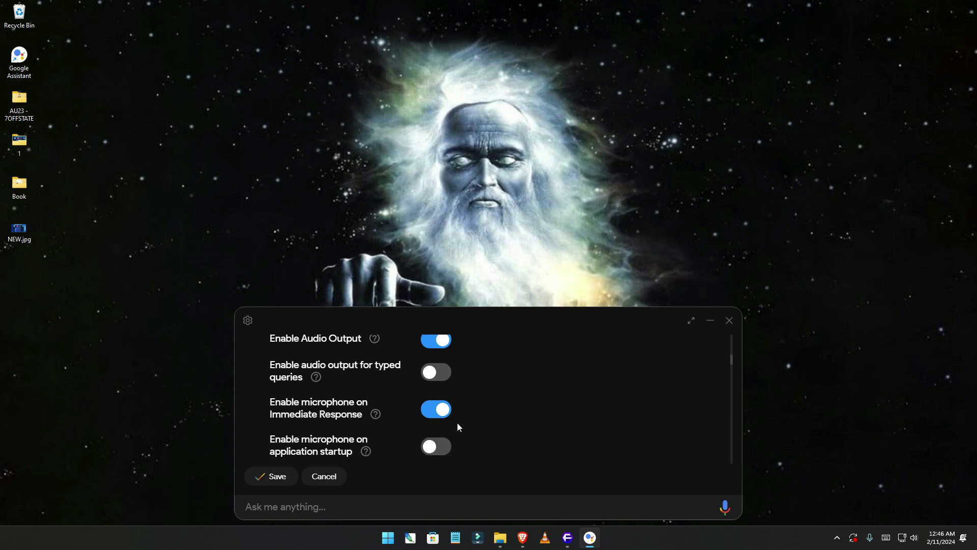
scroll(468, 416, up, 5)
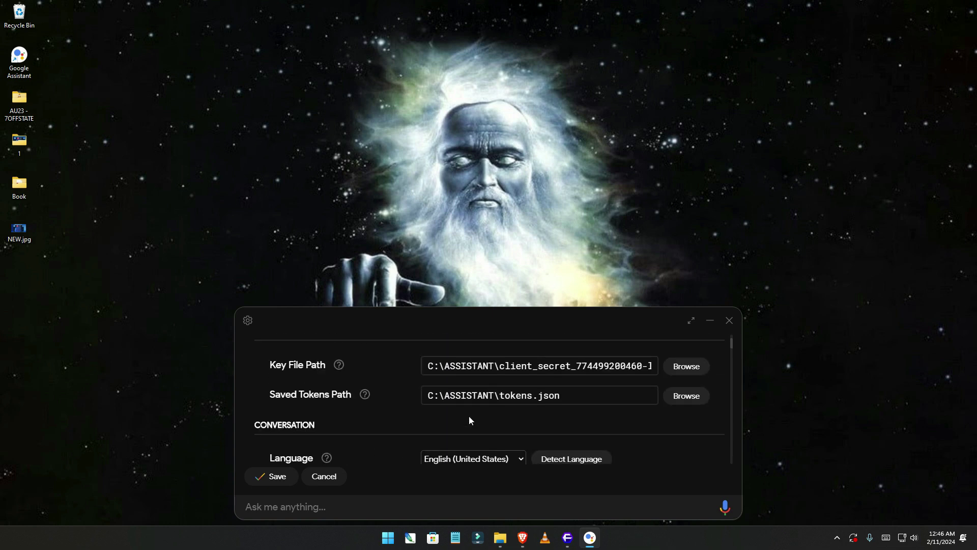
scroll(472, 420, down, 6)
scroll(477, 426, down, 1)
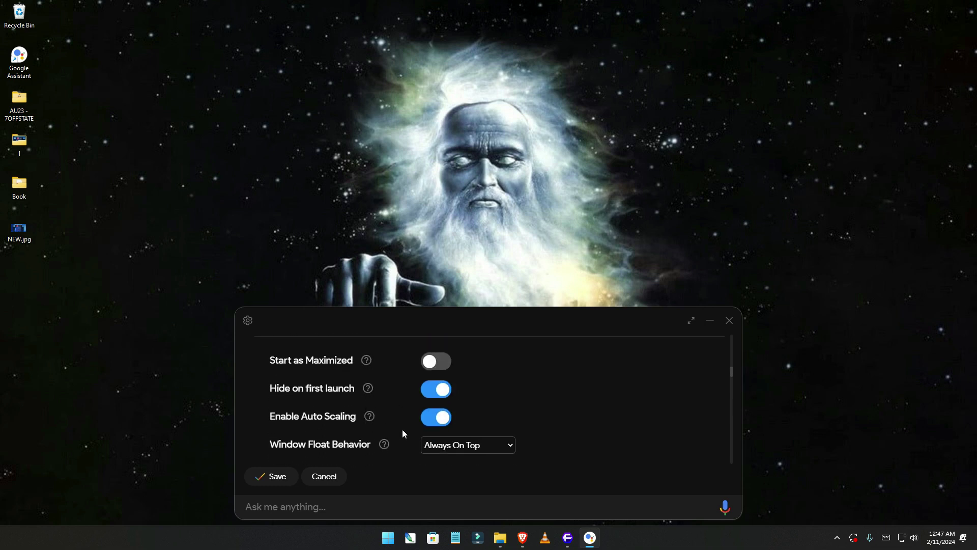
scroll(500, 433, down, 2)
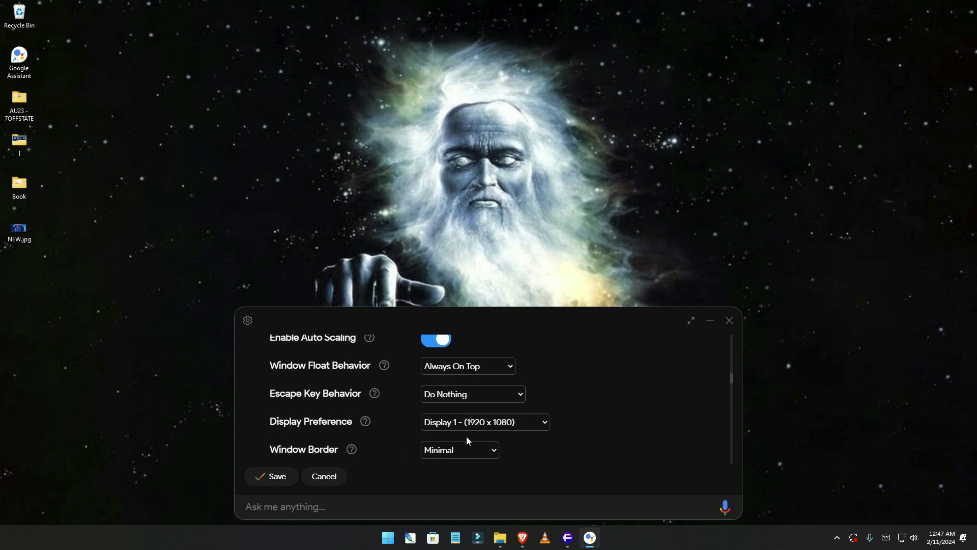
scroll(476, 426, down, 6)
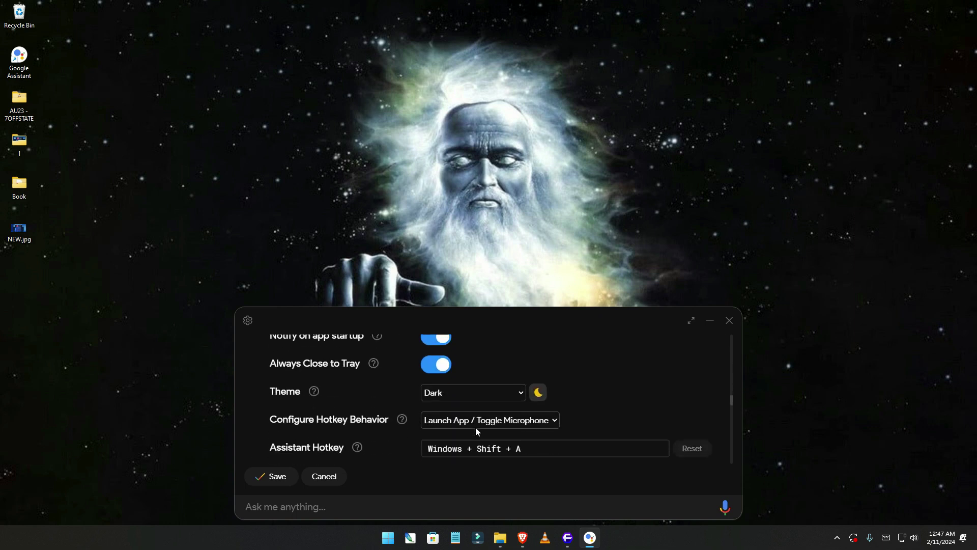
scroll(475, 427, down, 1)
scroll(475, 427, down, 4)
scroll(476, 427, down, 6)
scroll(476, 433, down, 3)
scroll(476, 427, down, 1)
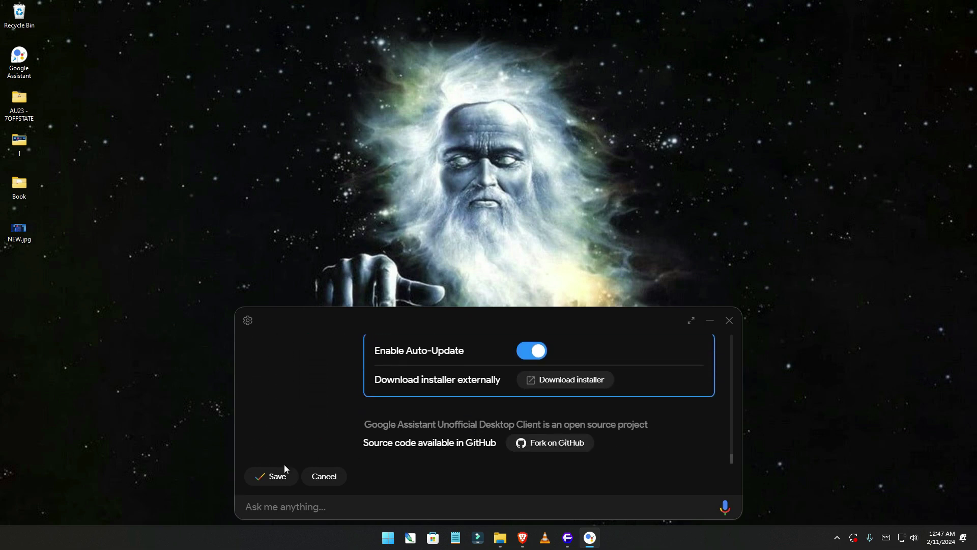
scroll(351, 424, up, 1)
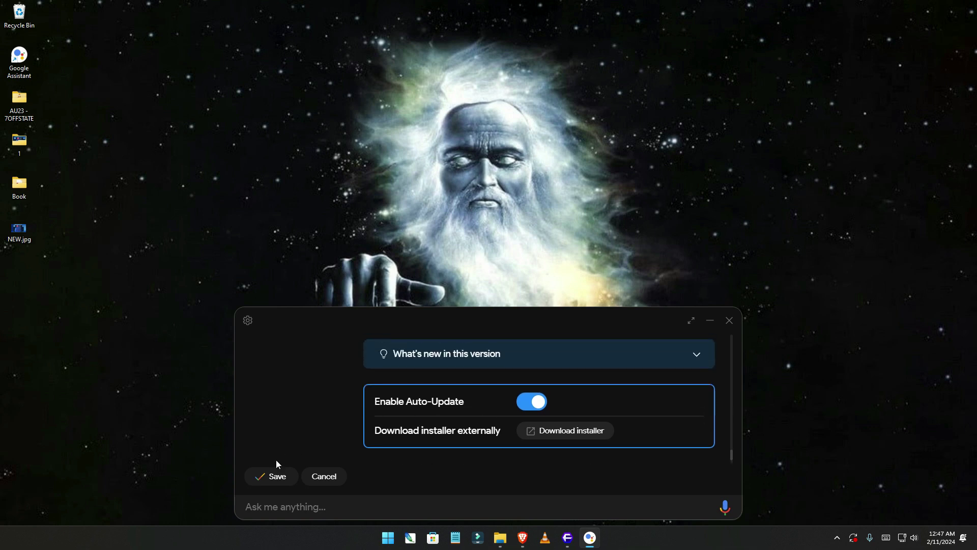
click(278, 477)
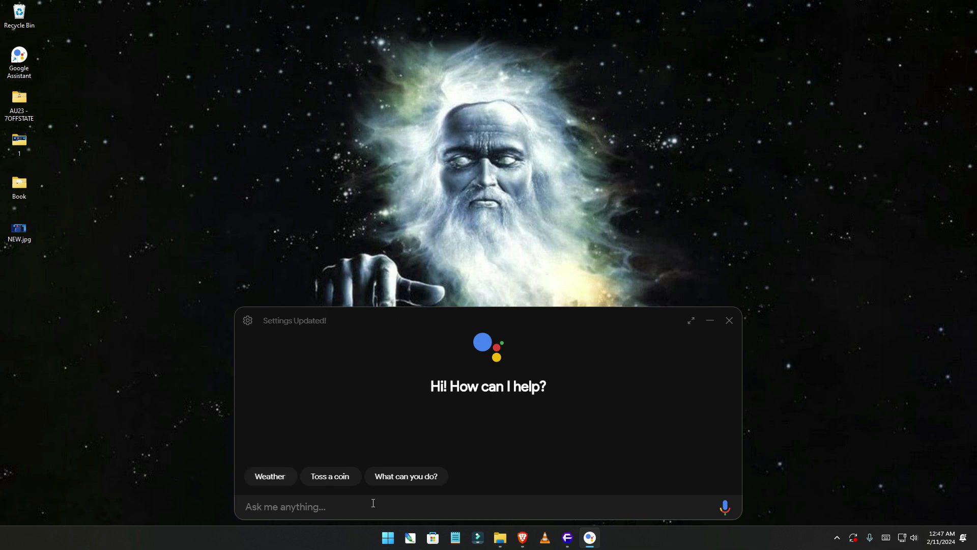
Ask by voice to 'flip a coin' (answer: tails), then ask for a joke by voice.
click(726, 507)
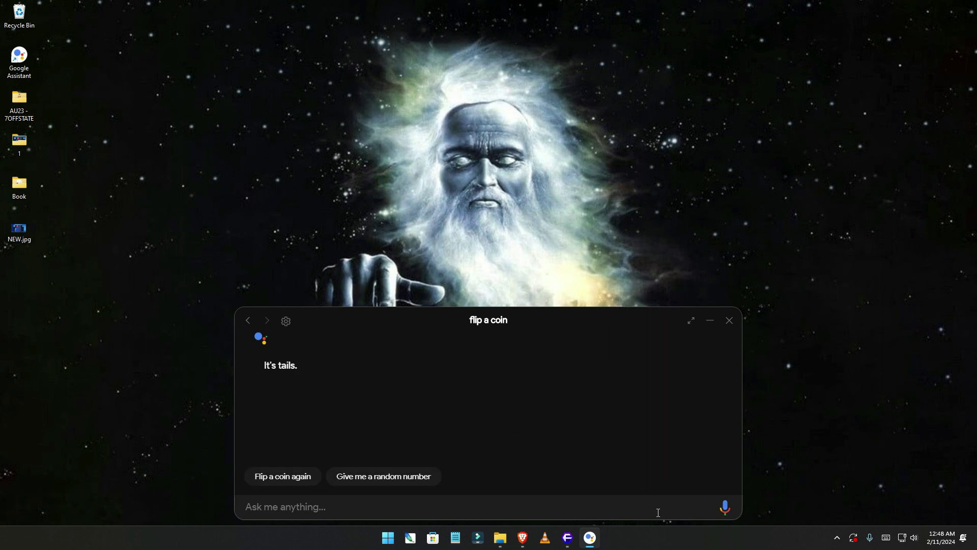
click(727, 511)
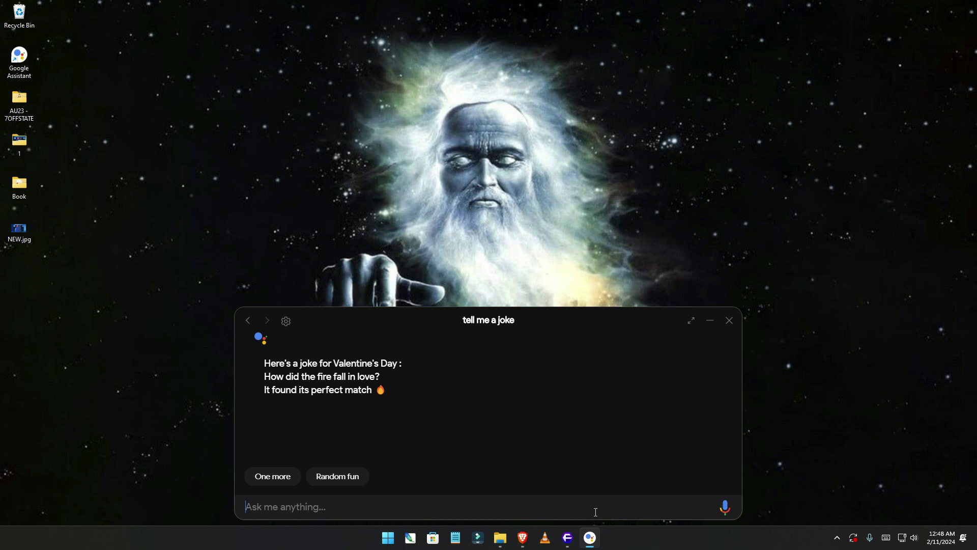
Ask 'what the weather' to get San Diego's 47°F forecast, then close the assistant window.
text(what the weather)
key(Return)
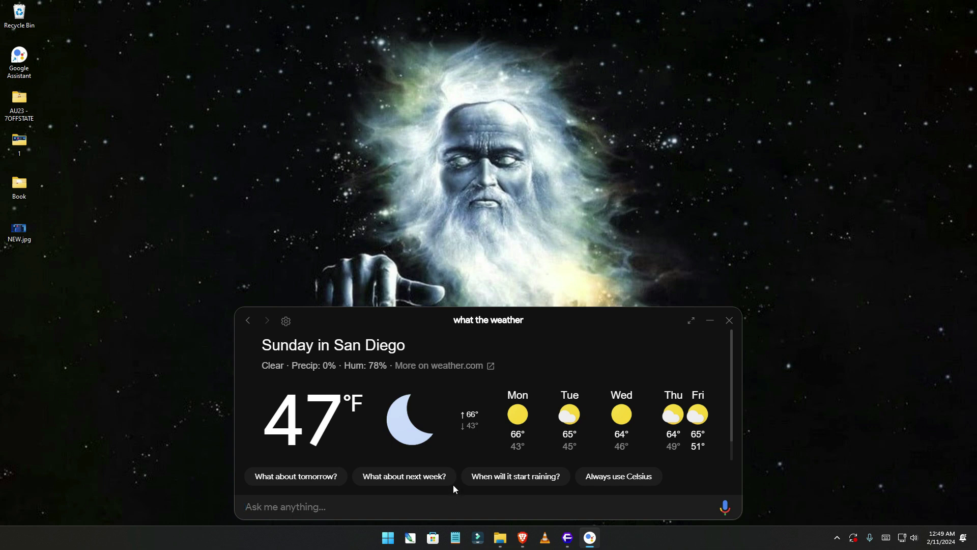
click(726, 323)
click(837, 537)
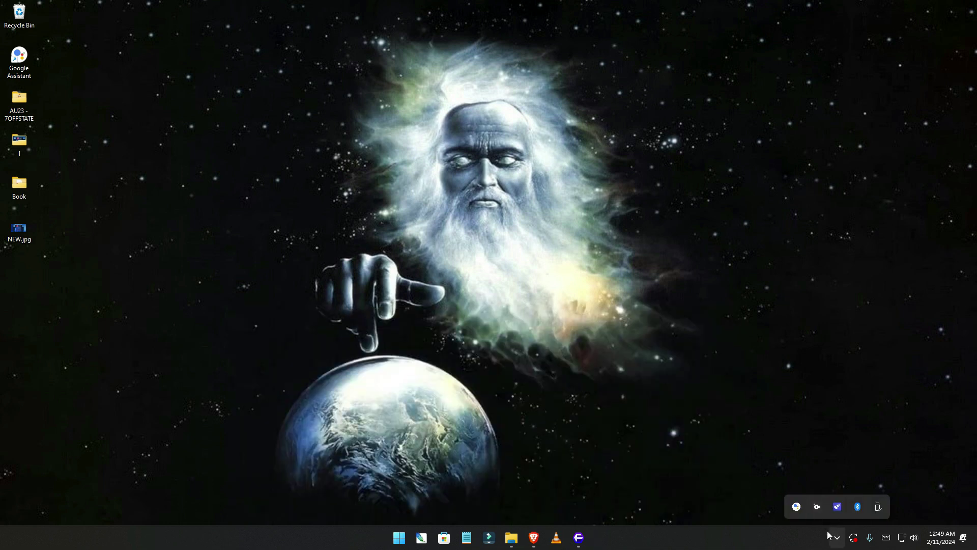
click(820, 508)
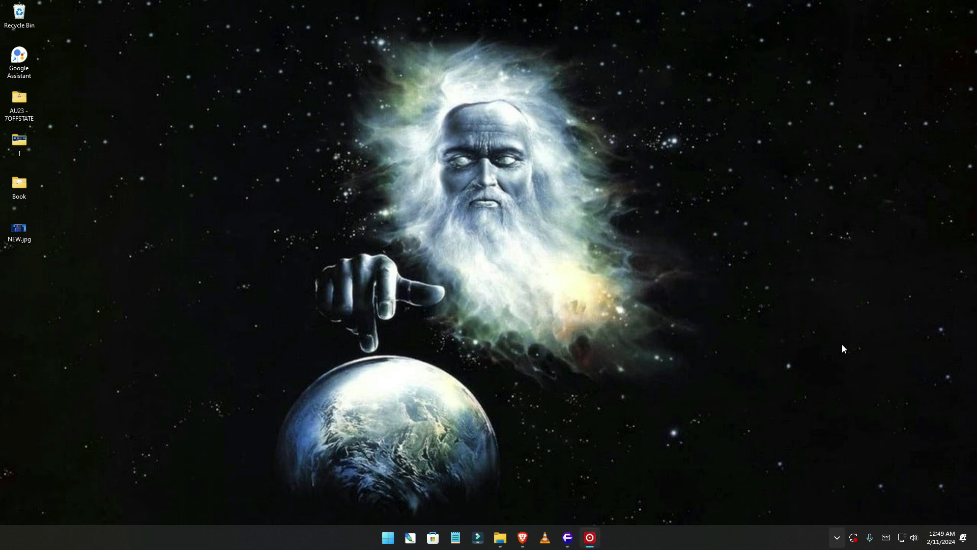